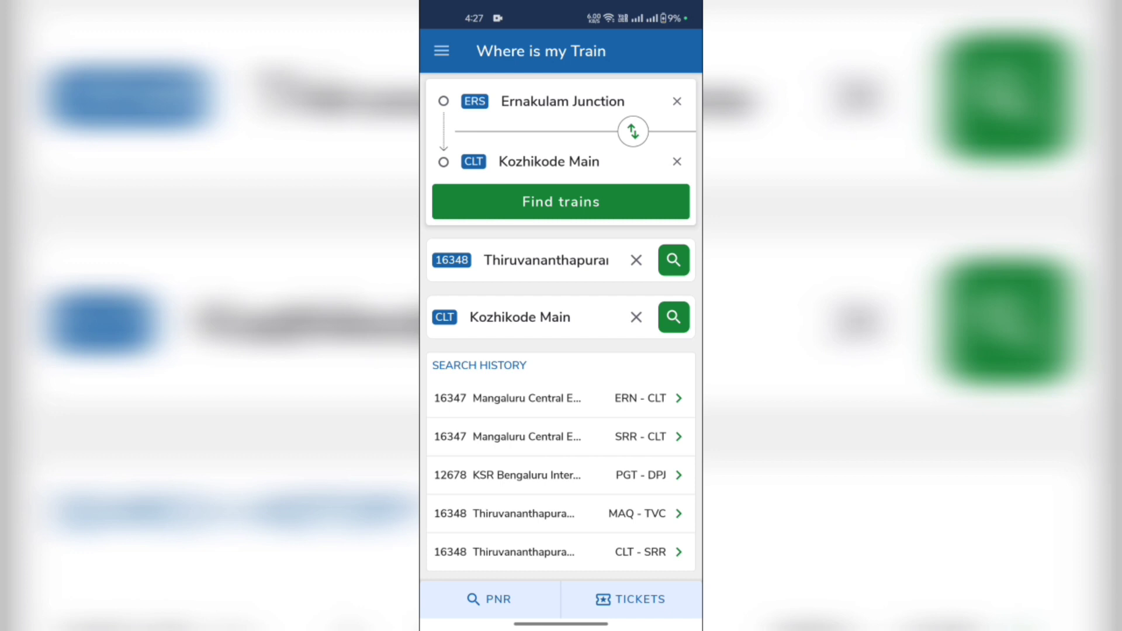
Replace Ernakulam Junction with Shoranur Junction (SRR) as the From station, typing SR to find it
click(625, 112)
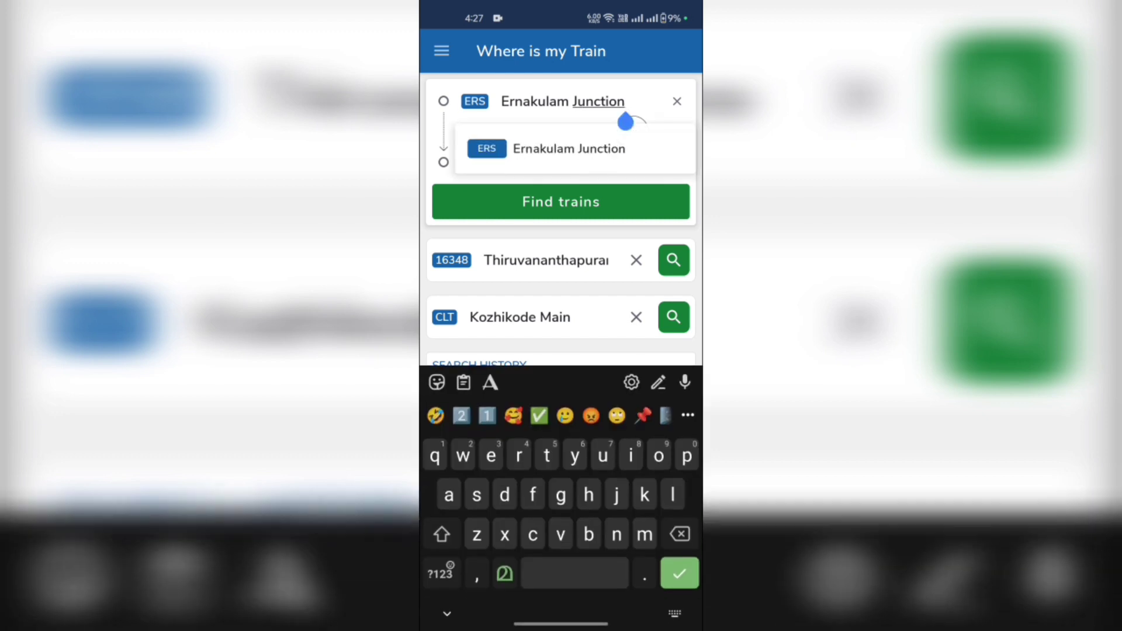
key(BackSpace)
key(BackSpace)
key(BackSpace)
key(BackSpace)
key(BackSpace)
key(BackSpace)
key(BackSpace)
key(BackSpace)
key(BackSpace)
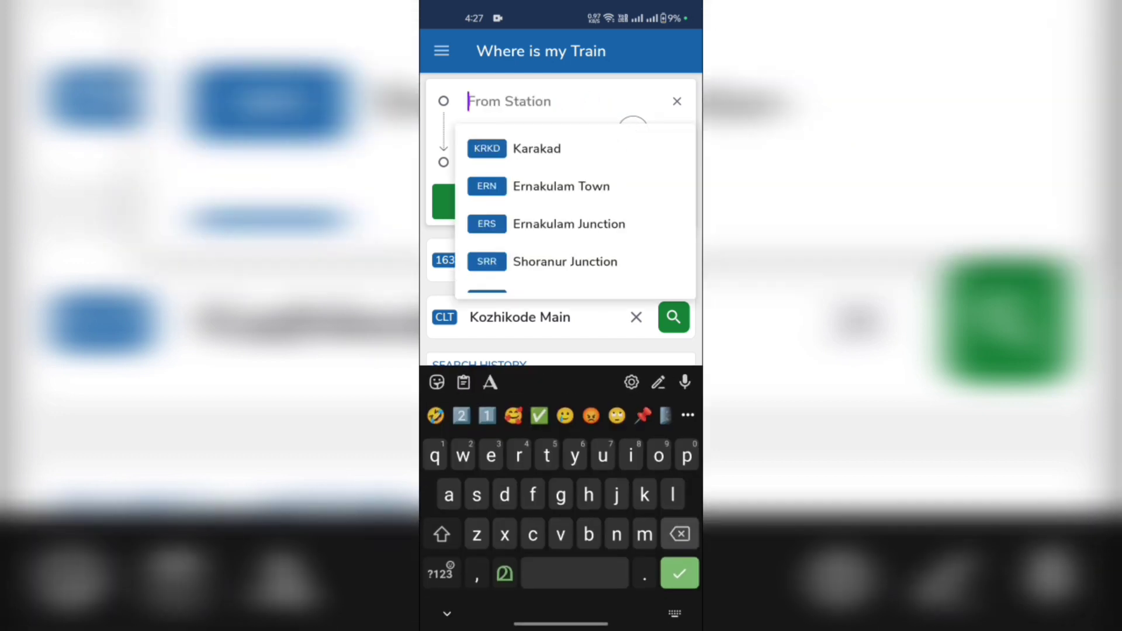
click(440, 534)
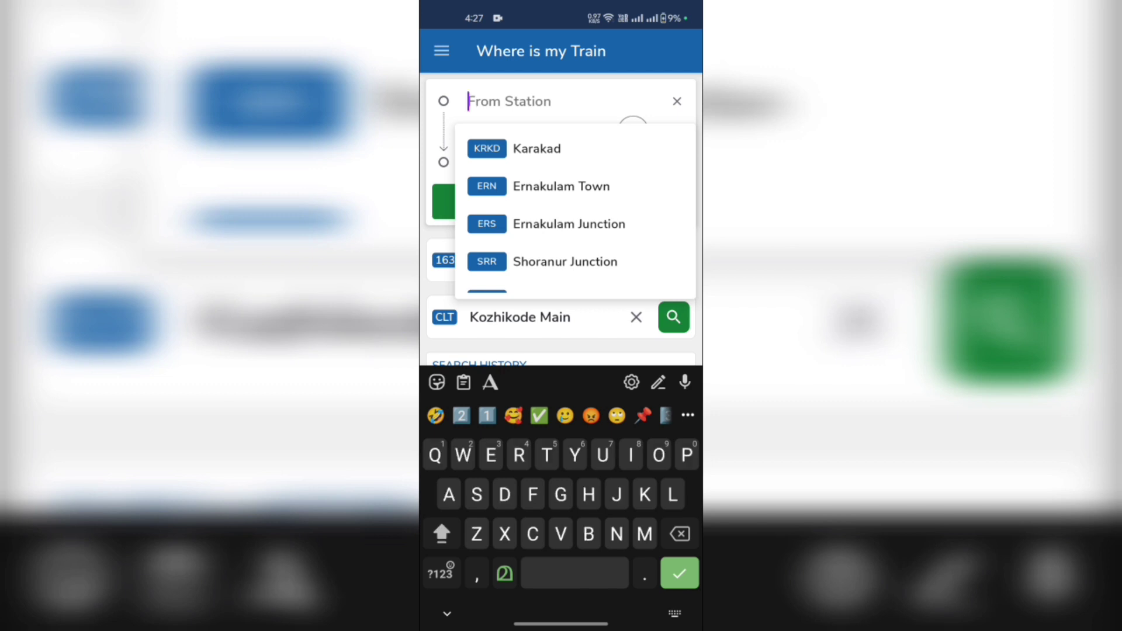
text(SR)
key(BackSpace)
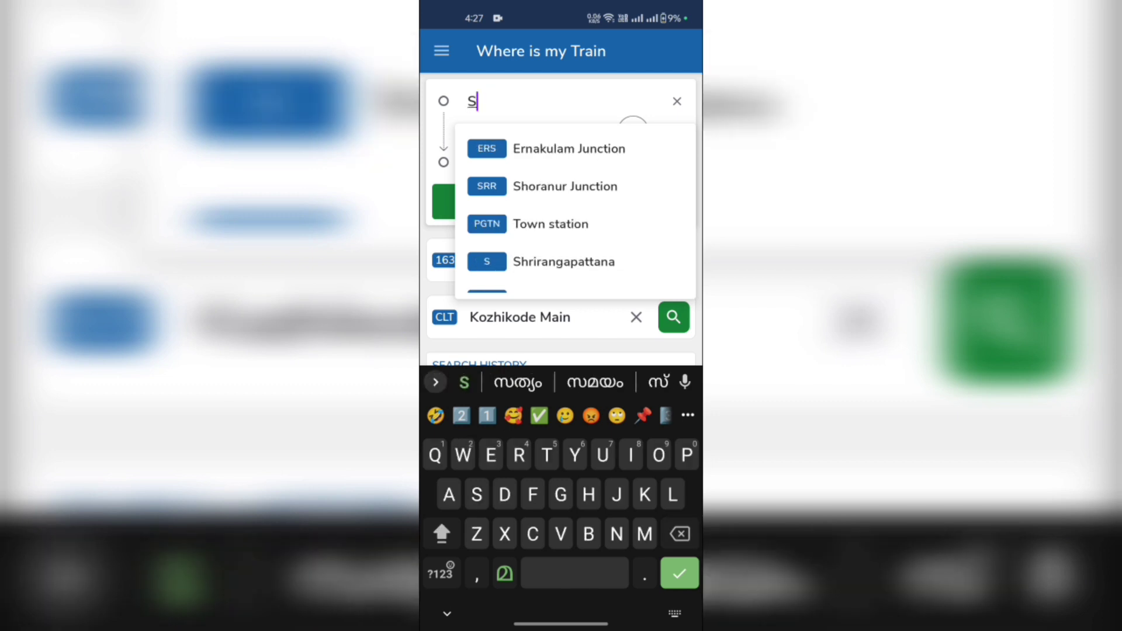
text(SR)
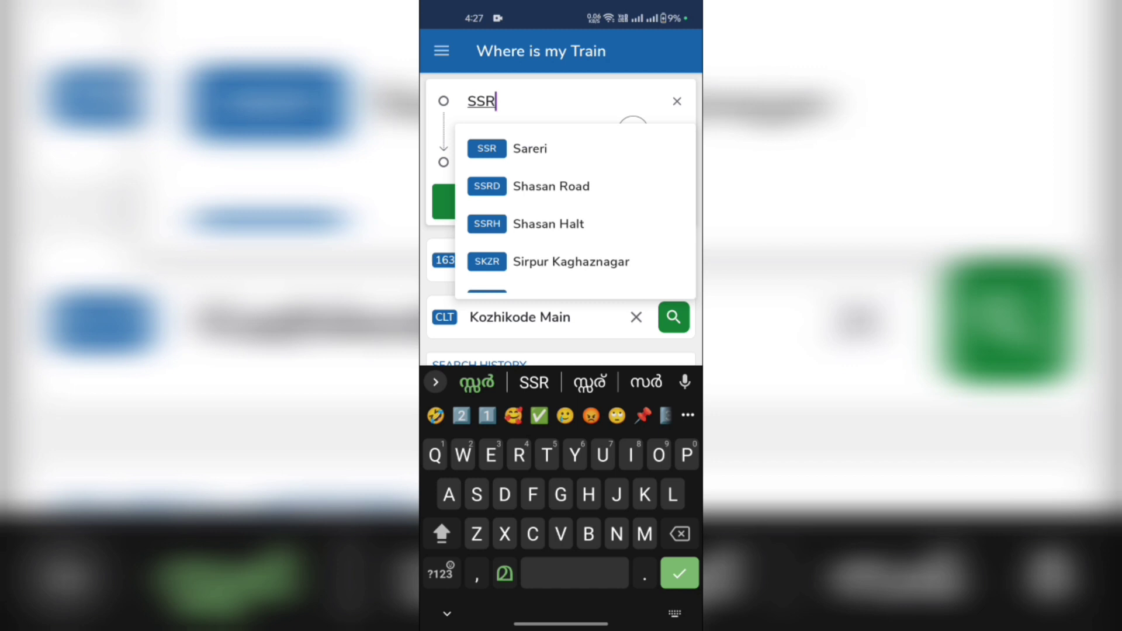
scroll(575, 211, down, 2)
scroll(574, 211, up, 2)
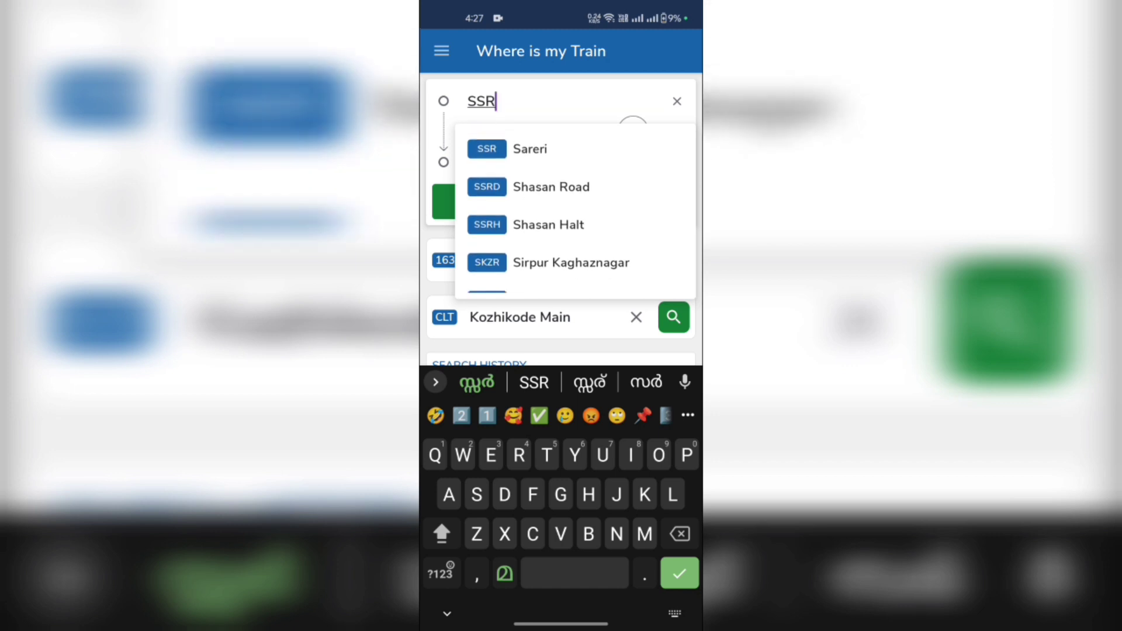
key(BackSpace)
key(BackSpace)
text(R)
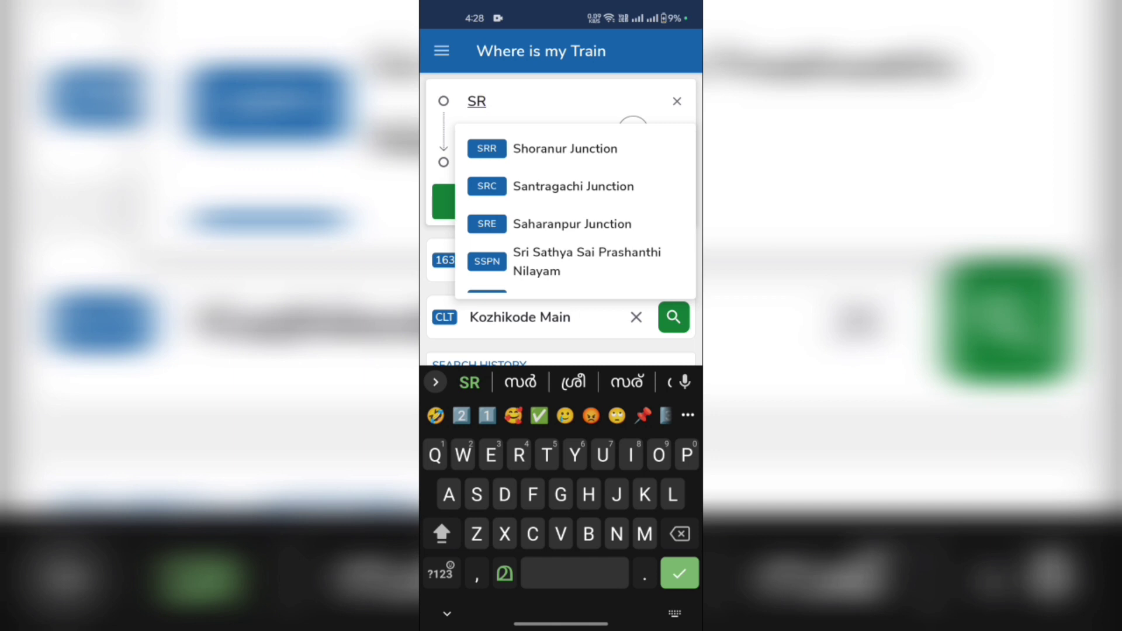
click(566, 148)
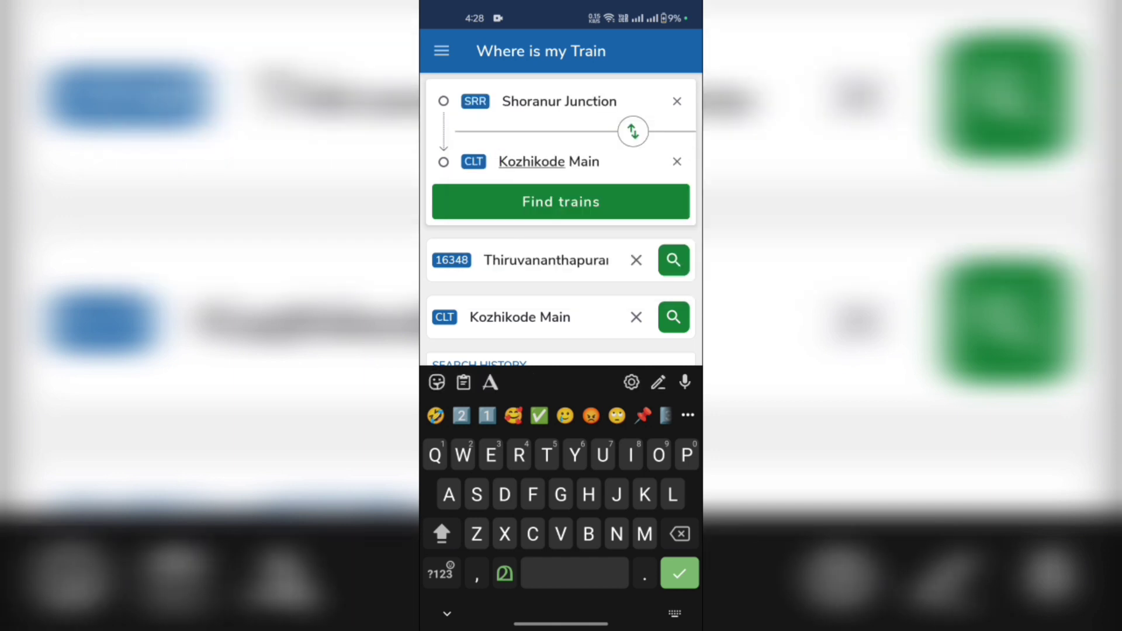
Find trains for the route and set the travel date to 5 June 2024 from the calendar
click(562, 201)
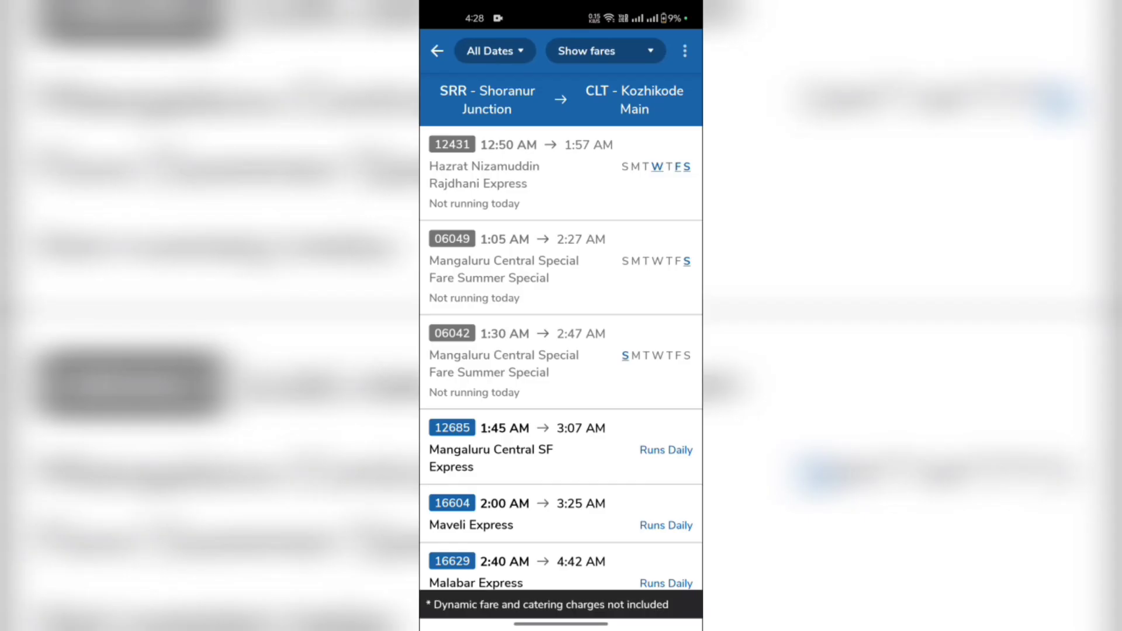
click(495, 51)
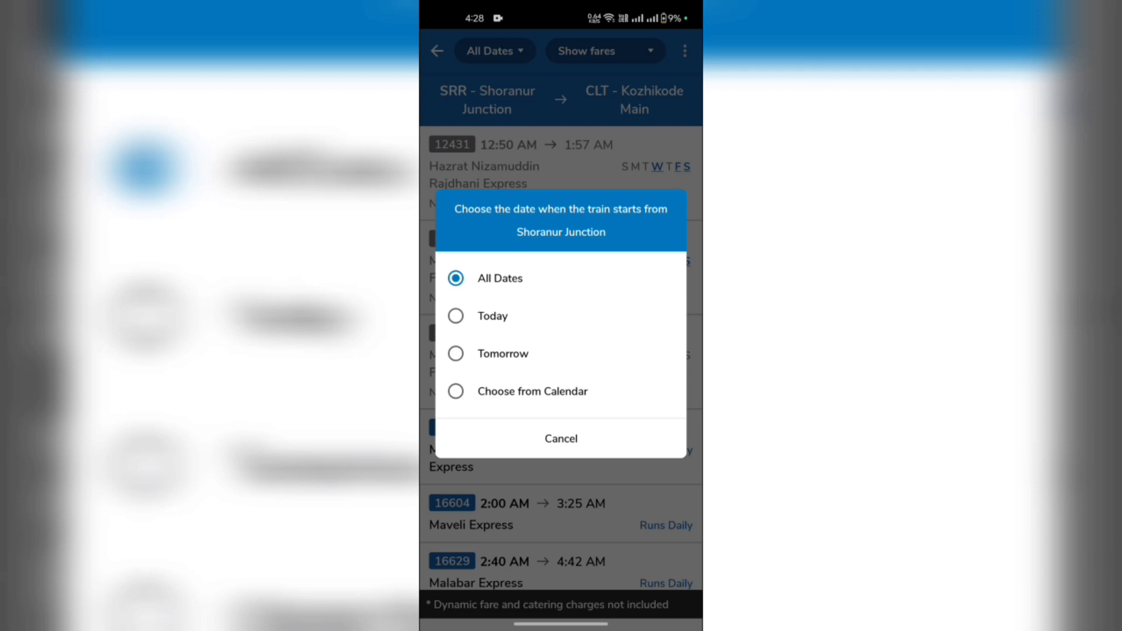
click(456, 391)
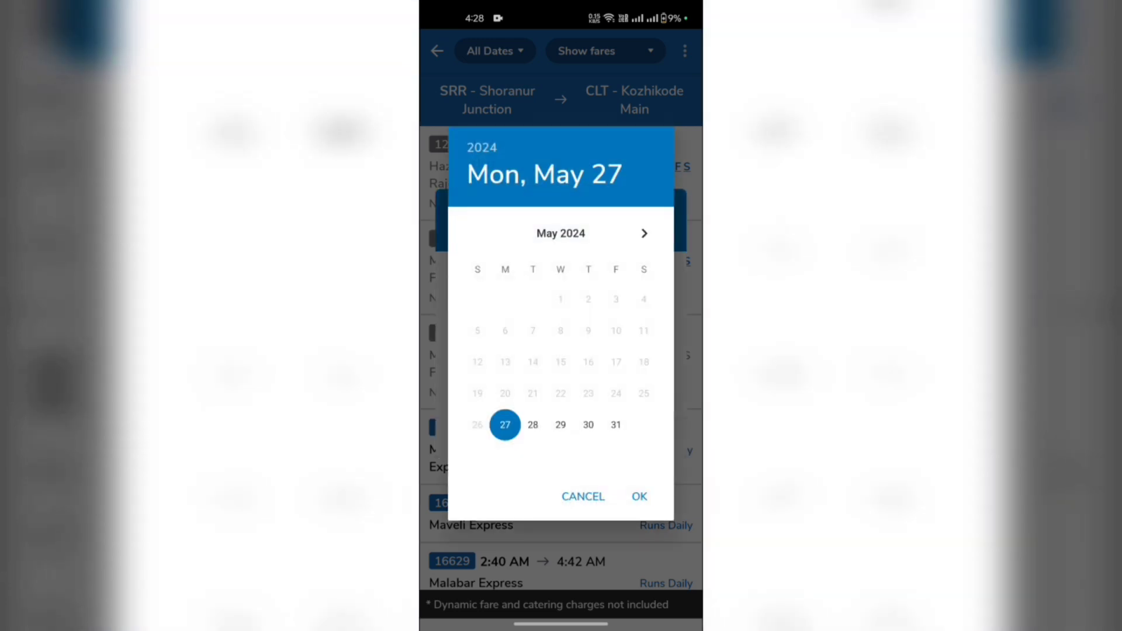
click(643, 233)
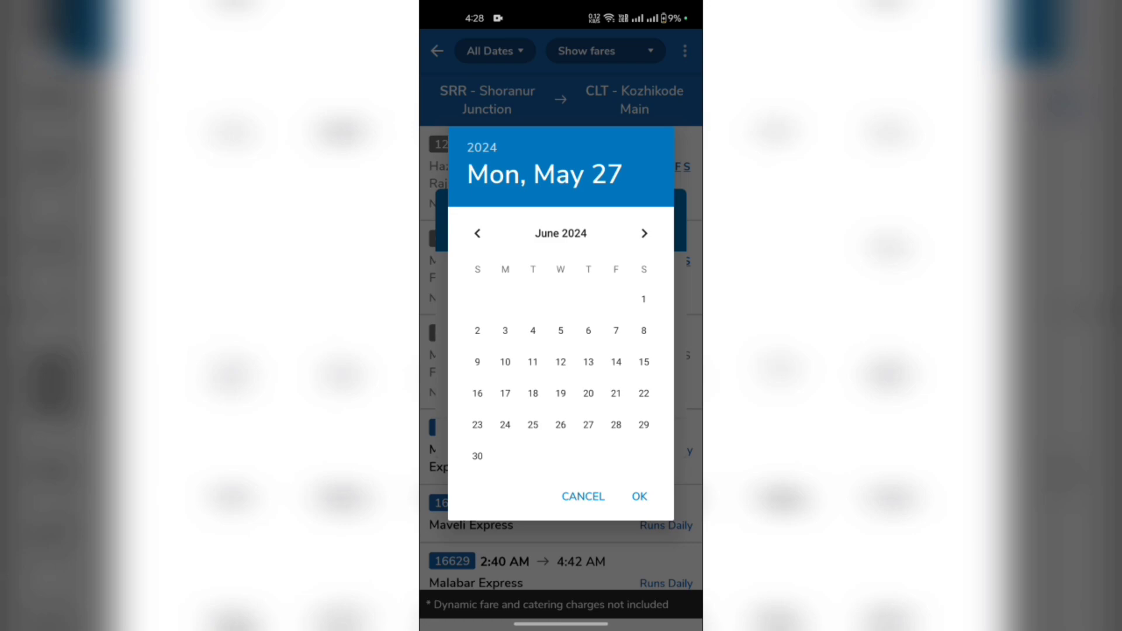
click(560, 331)
click(639, 496)
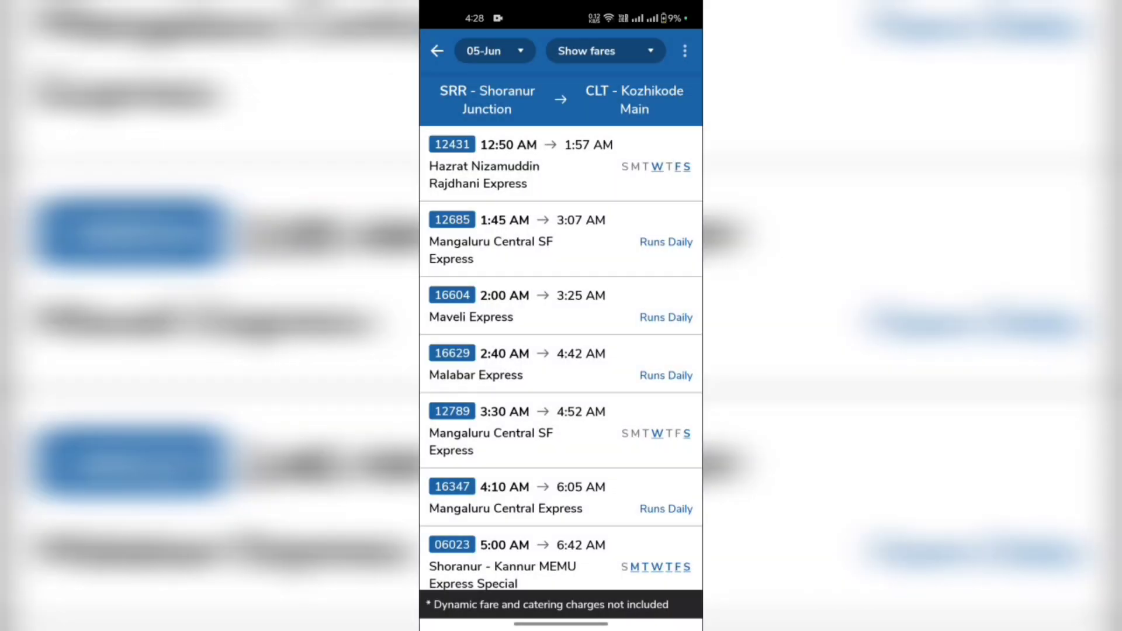
click(602, 52)
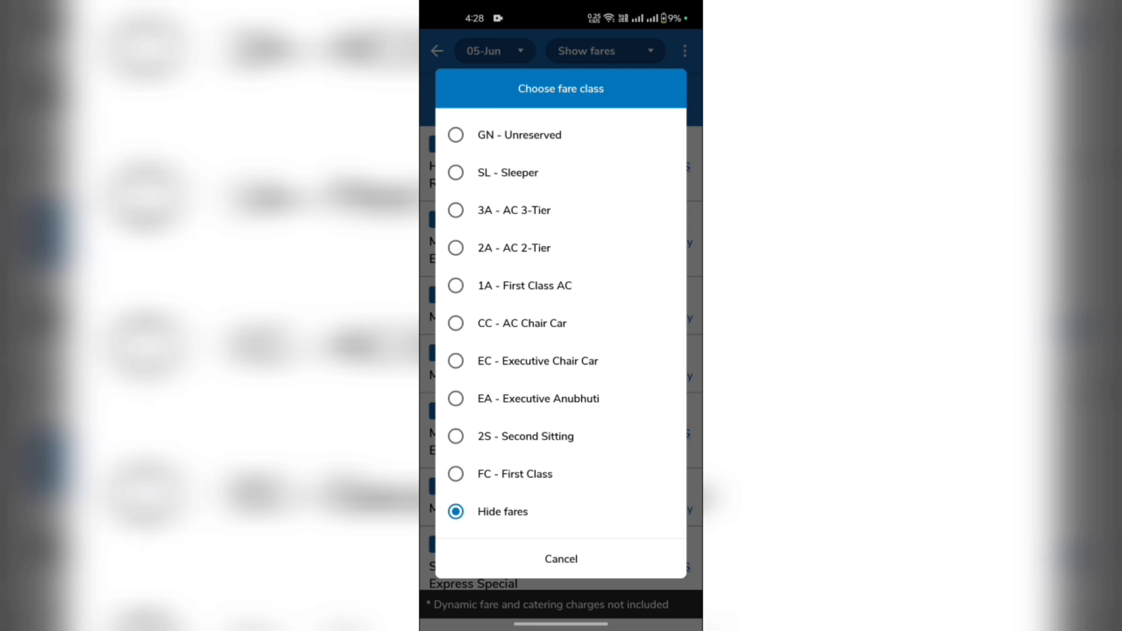
click(561, 559)
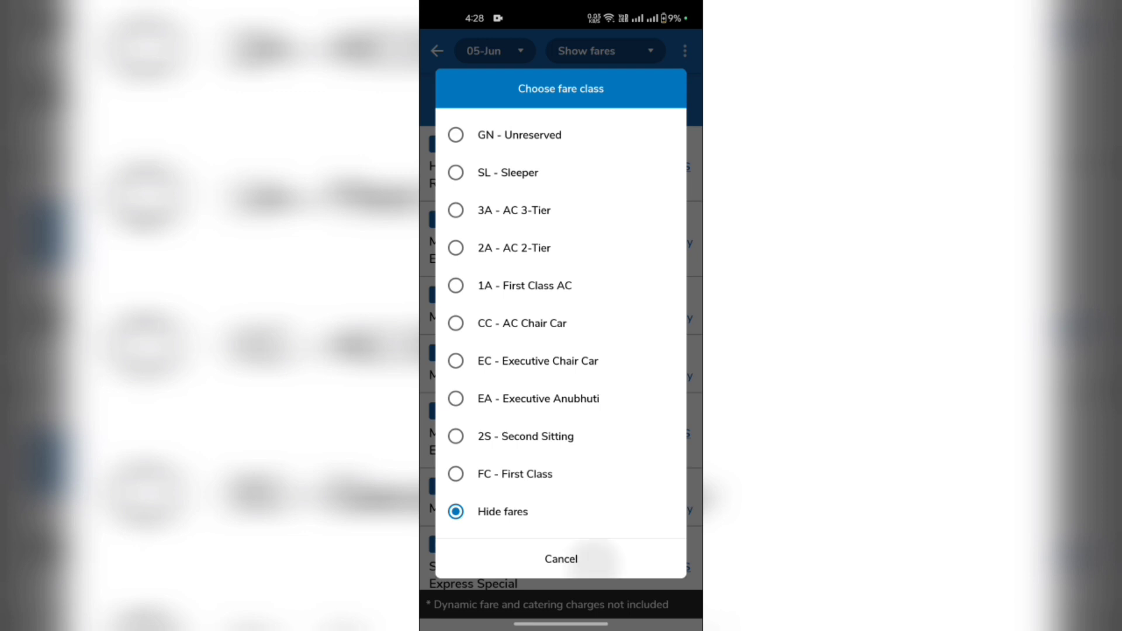
scroll(561, 351, down, 3)
scroll(561, 352, up, 3)
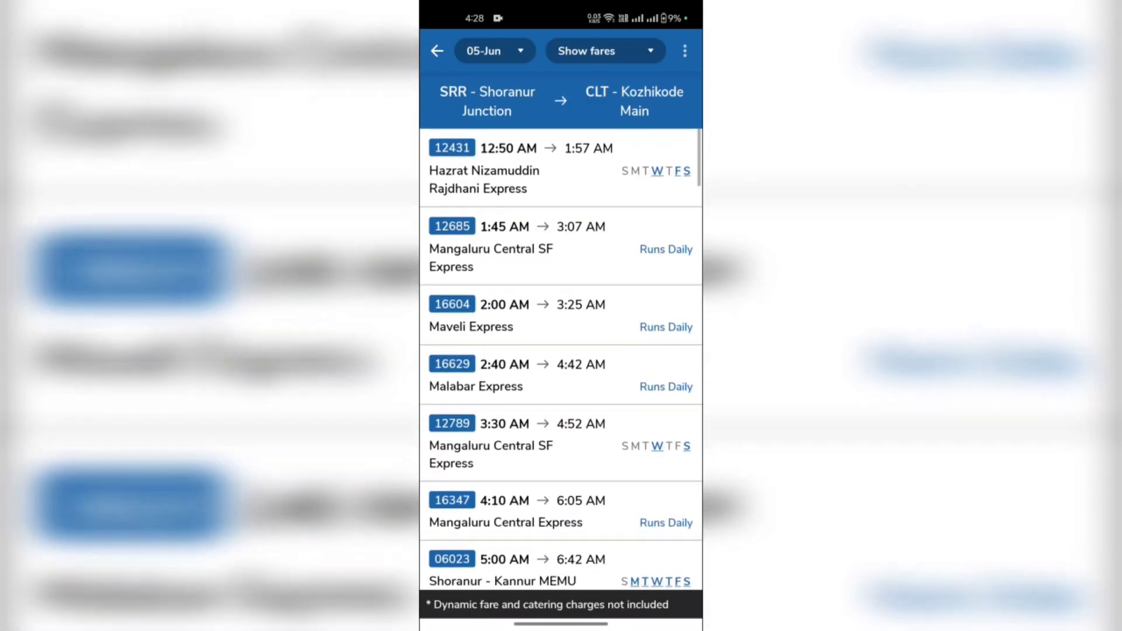
scroll(561, 351, down, 5)
scroll(561, 351, down, 3)
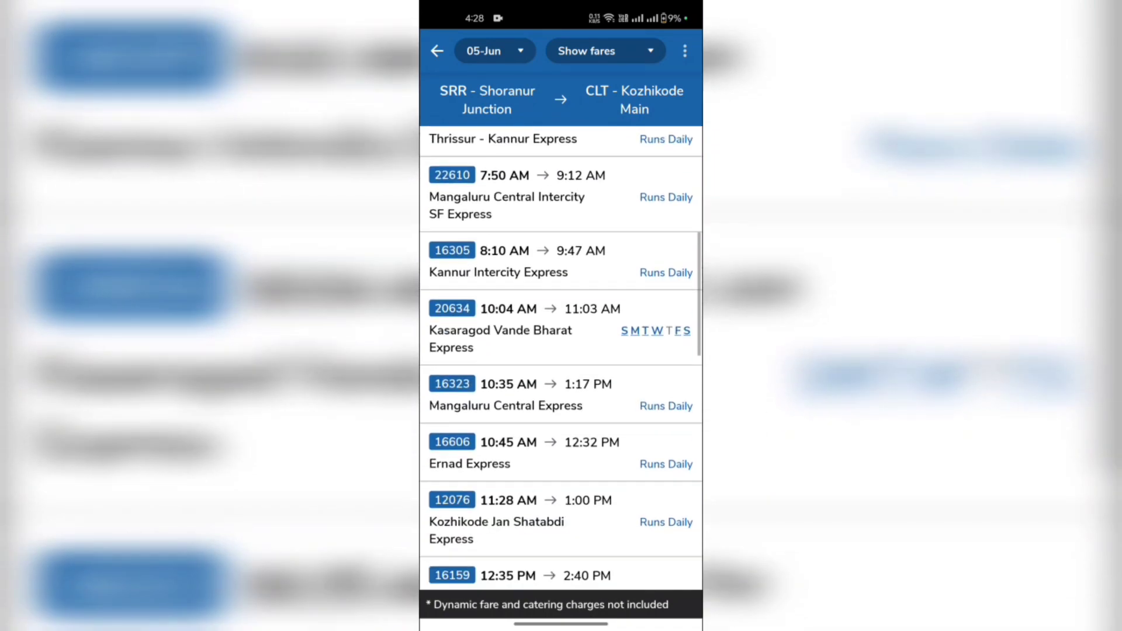
scroll(561, 351, up, 10)
scroll(561, 351, down, 1)
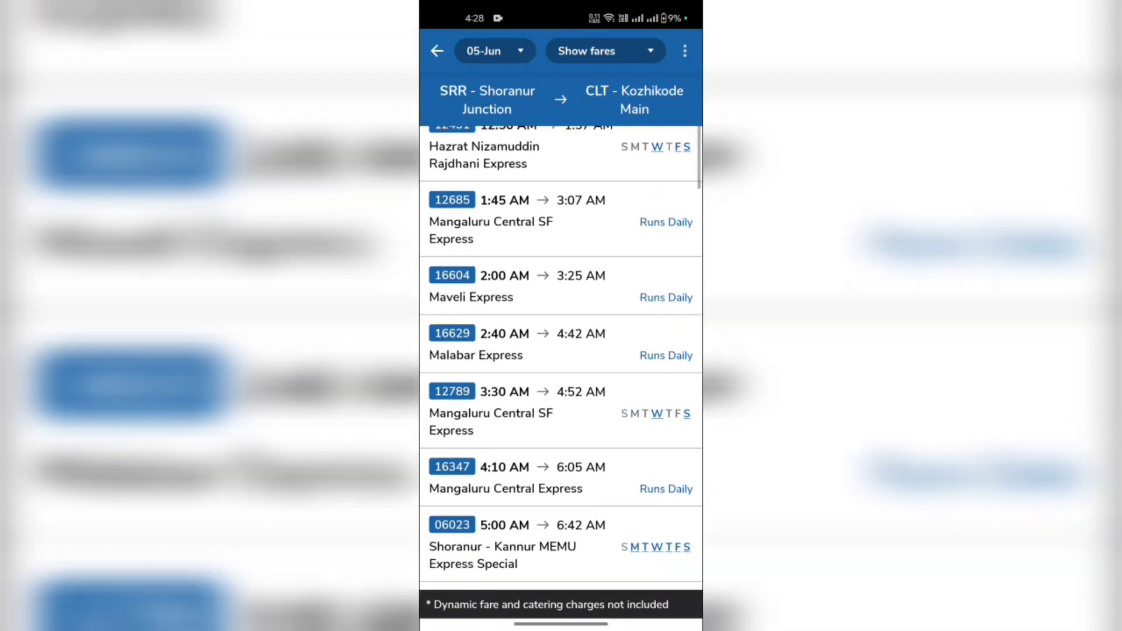
scroll(562, 351, up, 2)
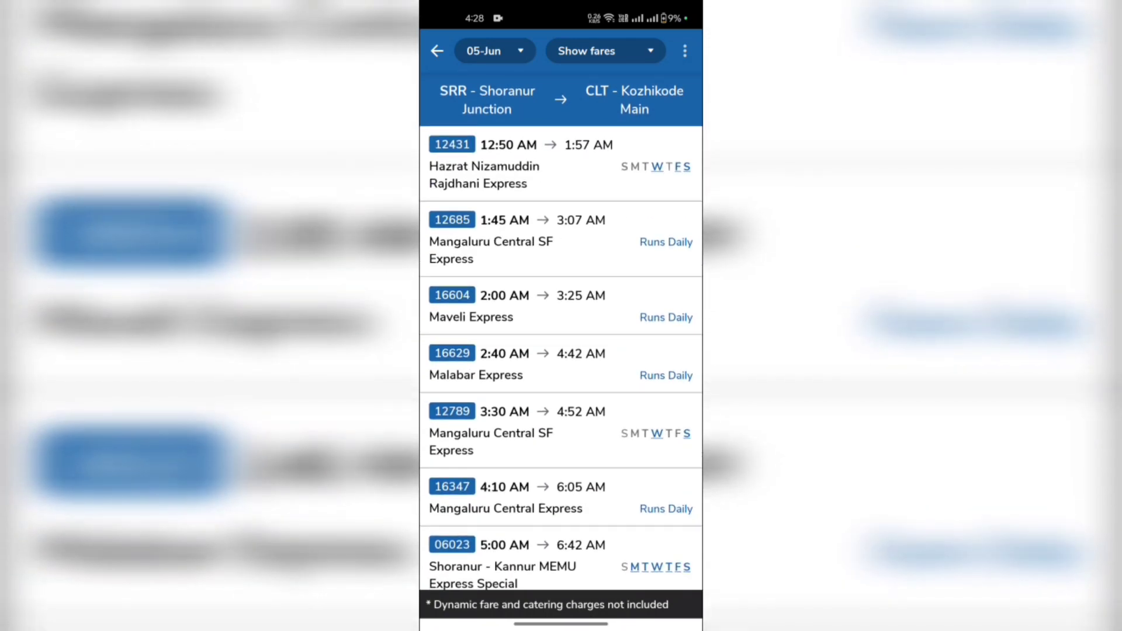
scroll(562, 351, down, 2)
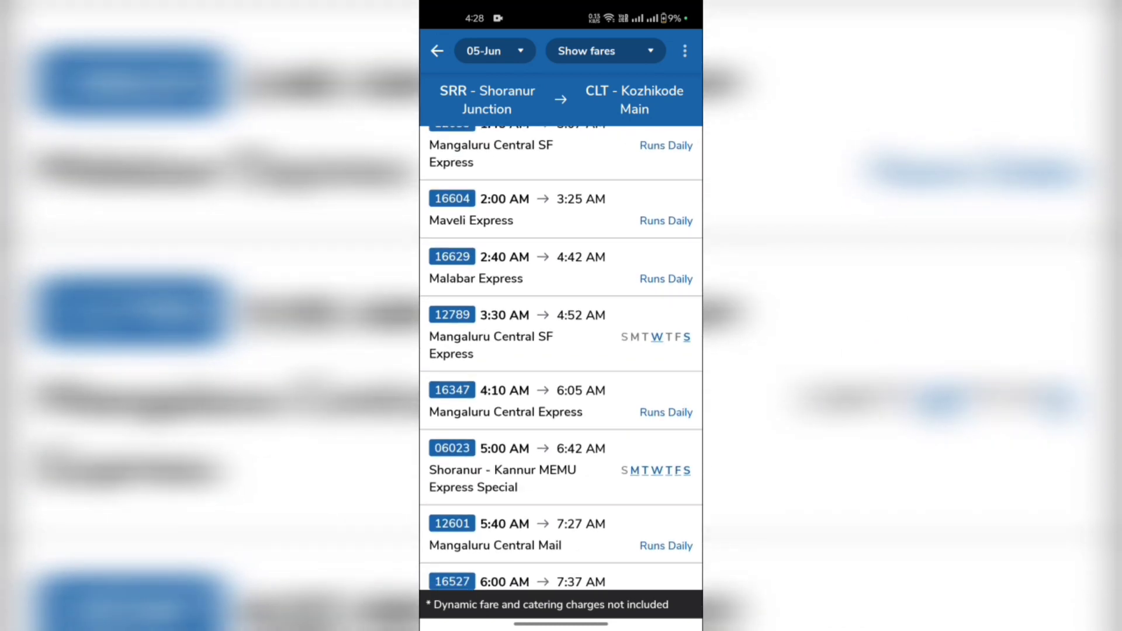
scroll(561, 351, down, 2)
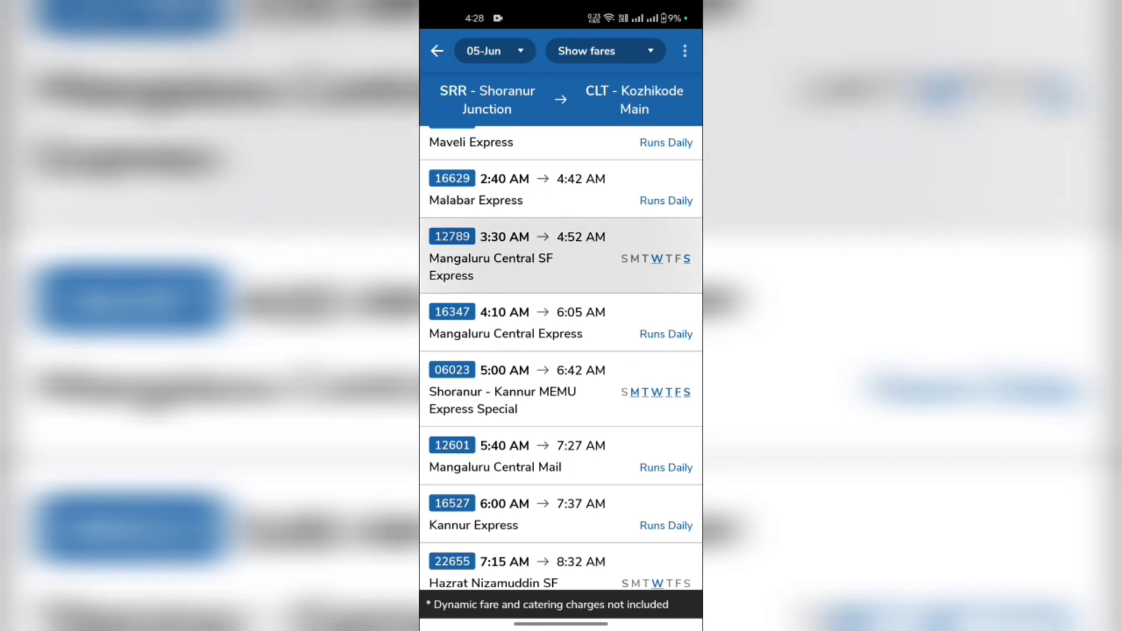
Go into the 12789 Mangaluru Central SF Express schedule and browse its sleeper coach SE1 berth layout
click(491, 257)
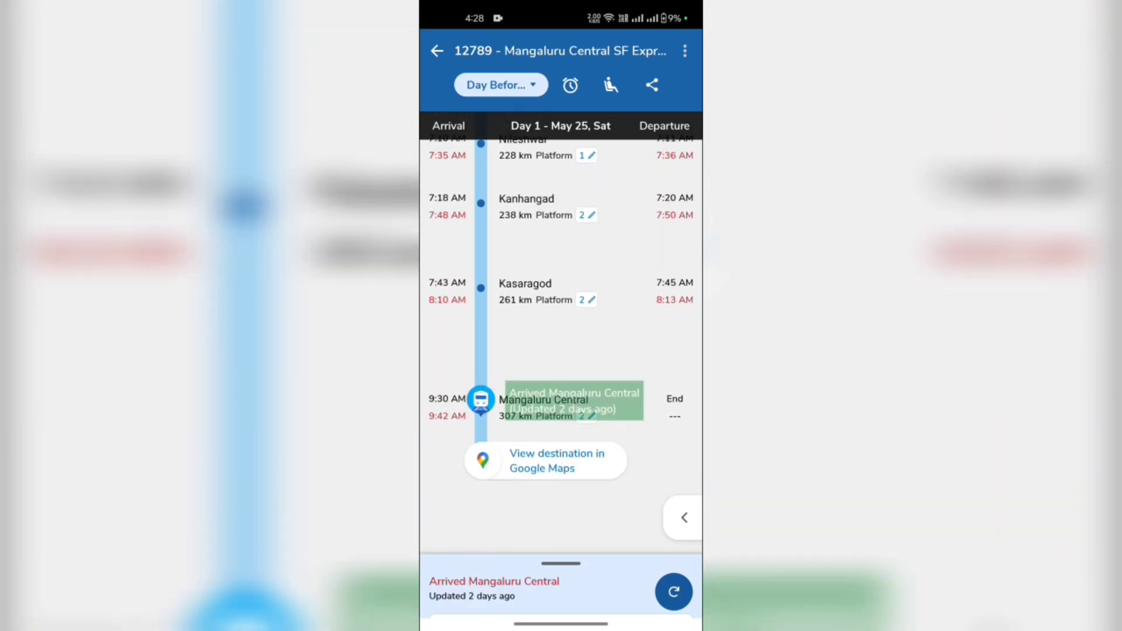
scroll(562, 350, up, 10)
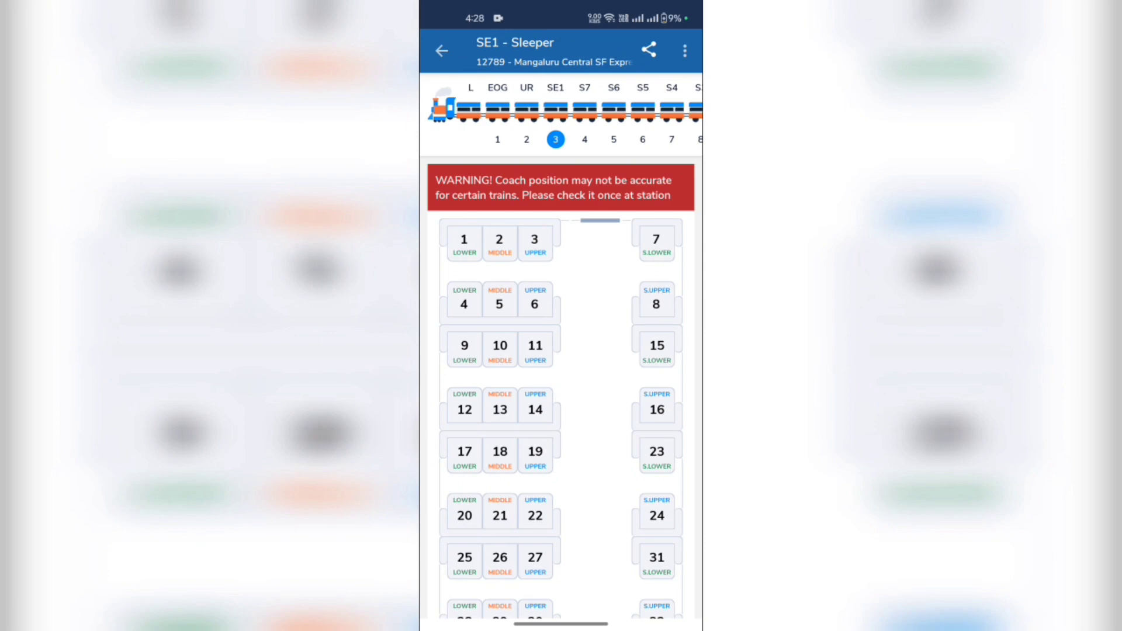
click(441, 51)
scroll(561, 351, down, 10)
scroll(561, 350, up, 3)
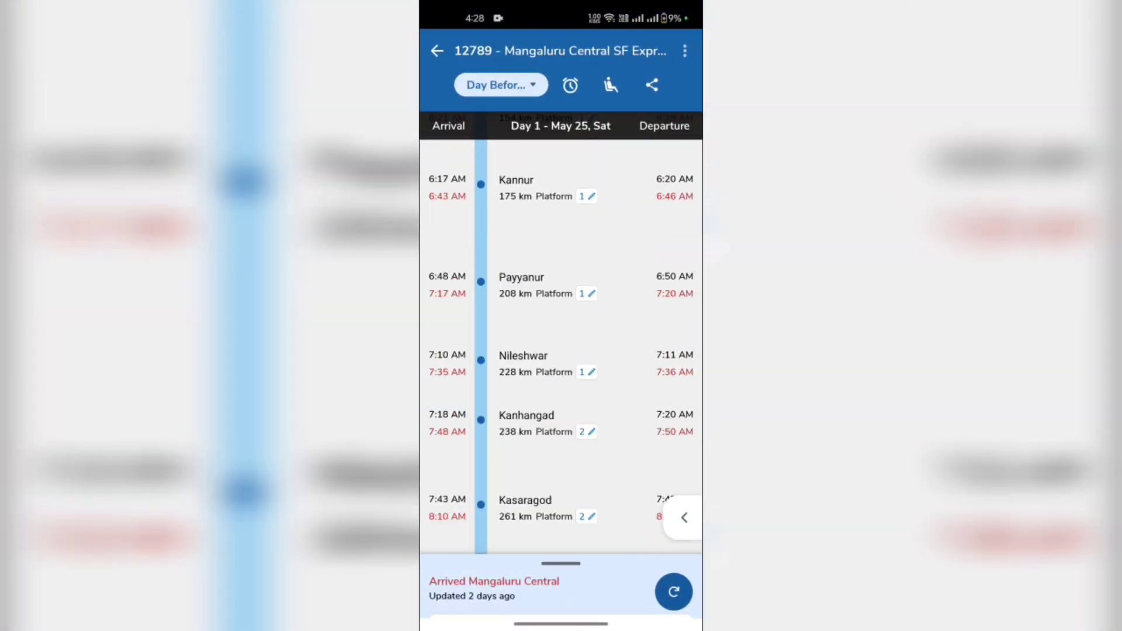
scroll(561, 351, up, 10)
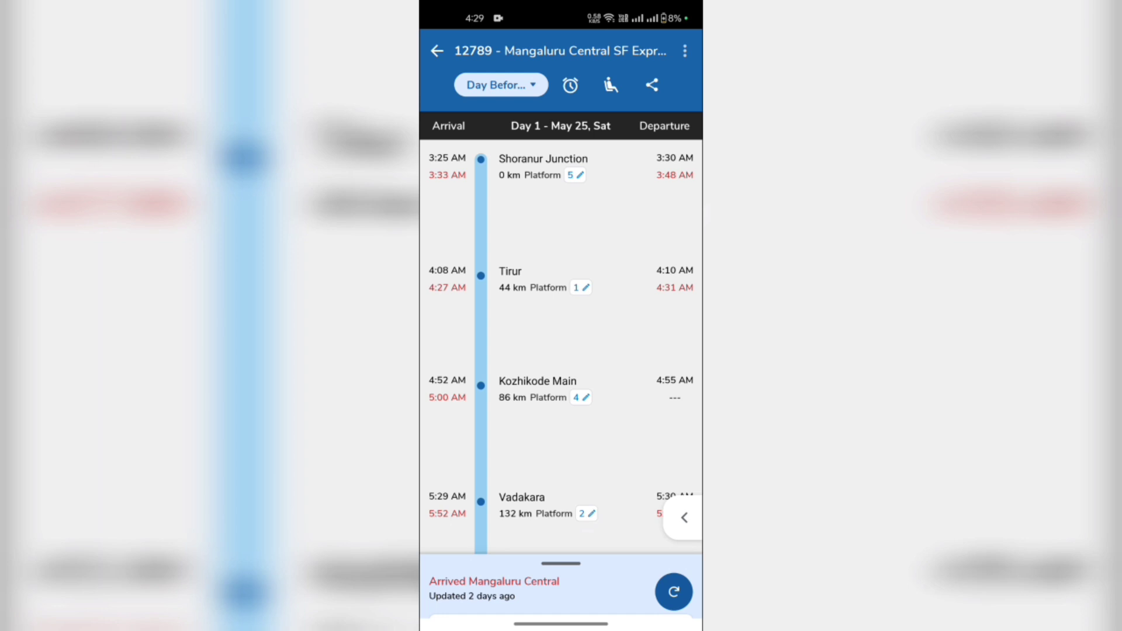
click(612, 84)
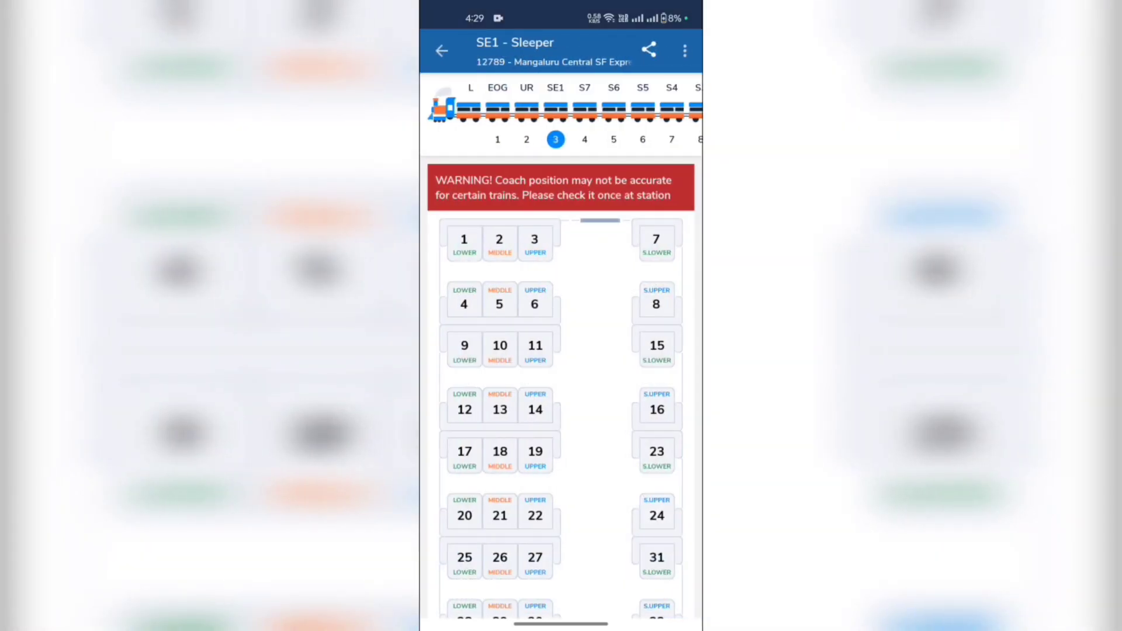
scroll(562, 395, down, 2)
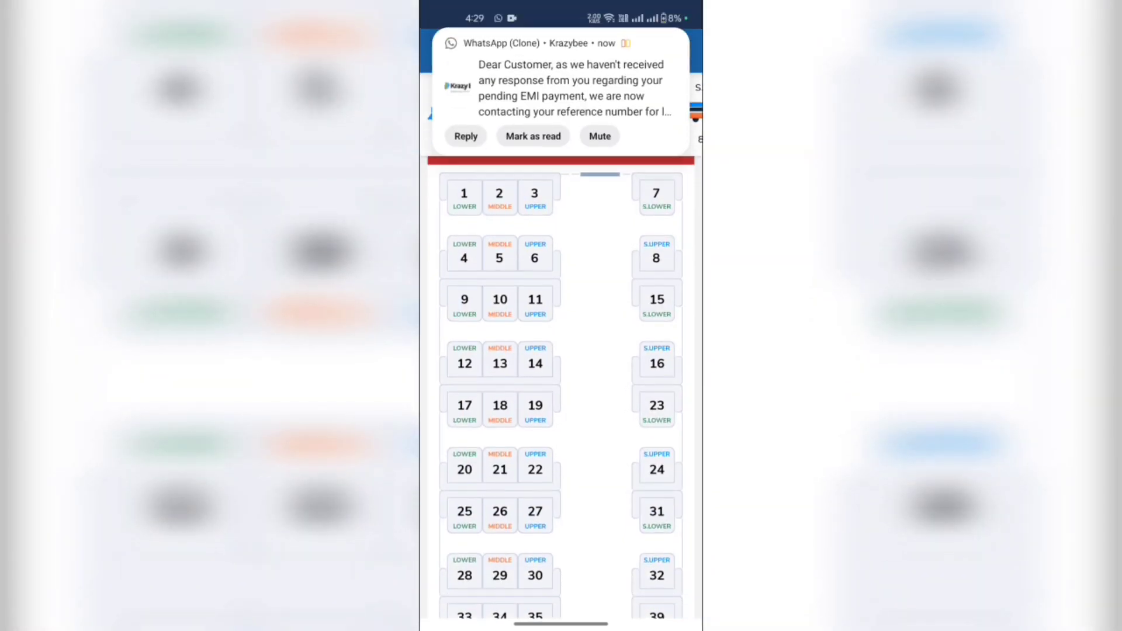
scroll(561, 395, up, 2)
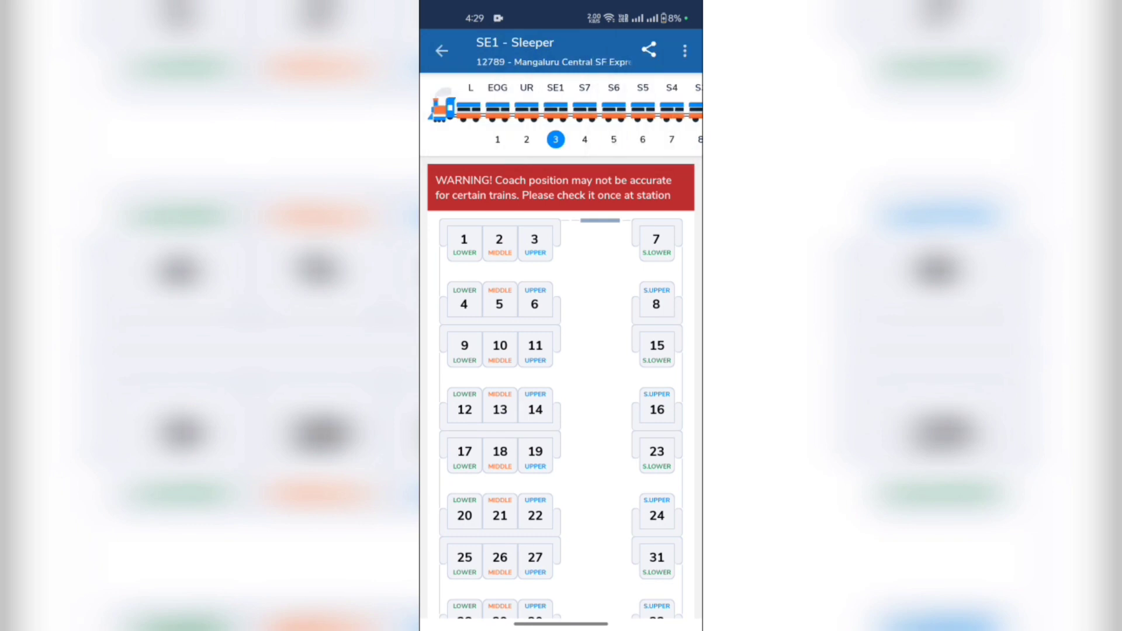
scroll(561, 394, down, 3)
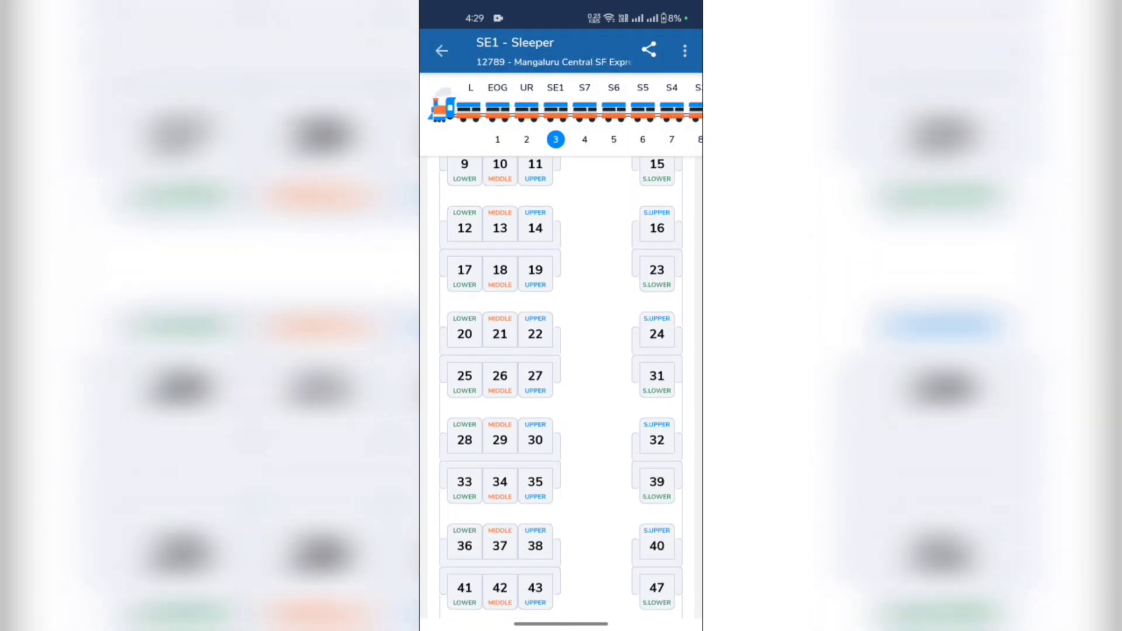
scroll(562, 394, down, 3)
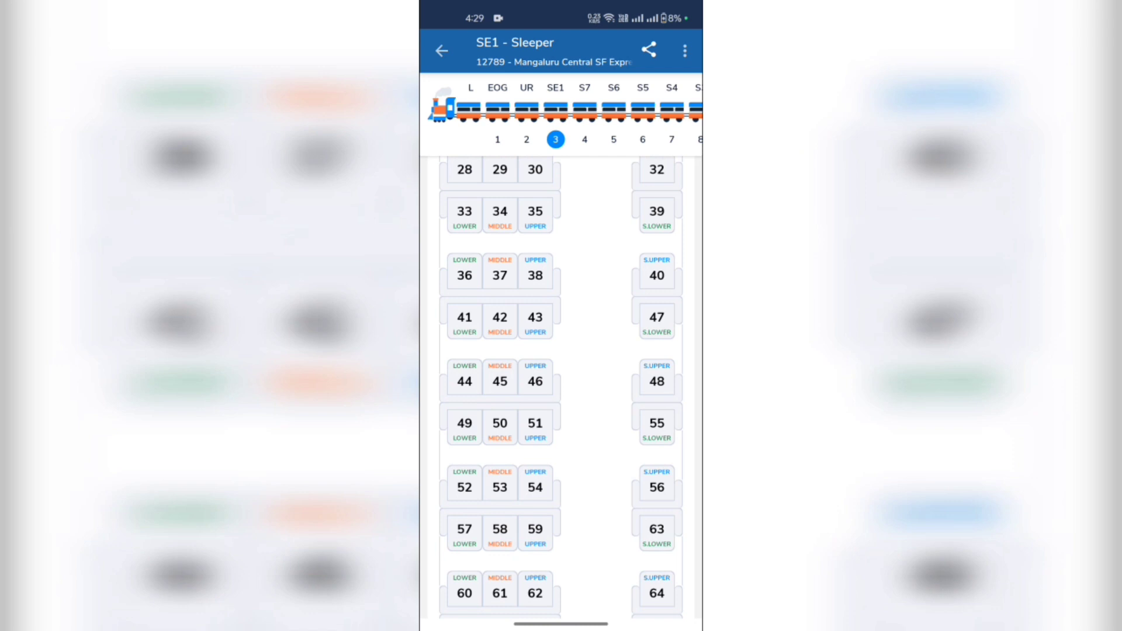
scroll(561, 395, down, 2)
scroll(561, 395, down, 2)
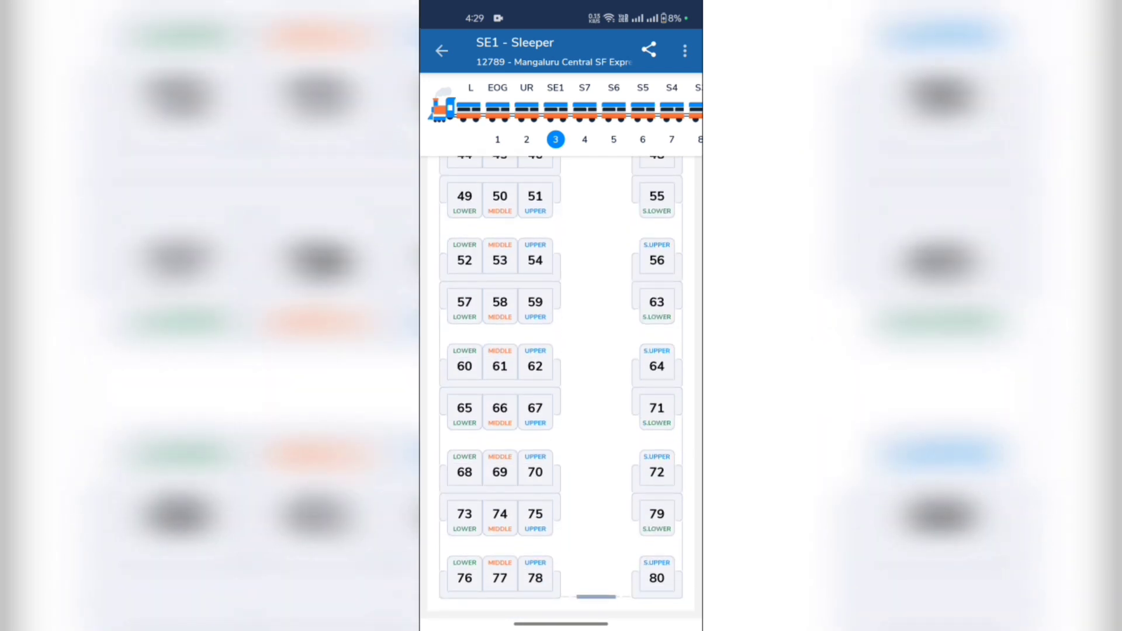
scroll(561, 395, up, 5)
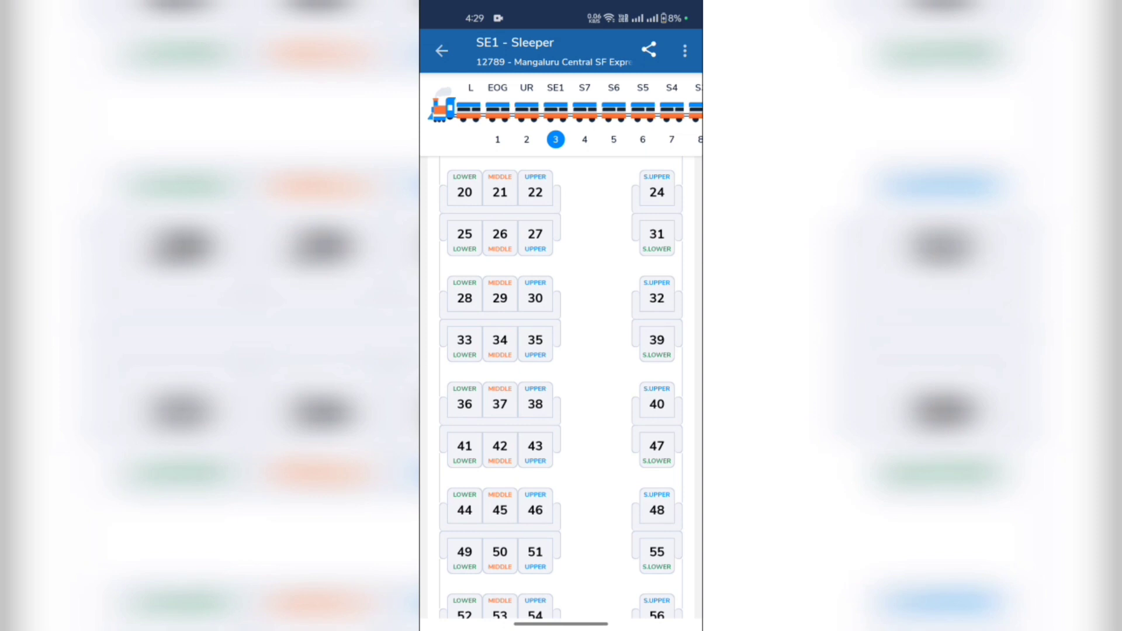
View coach S7's seat layout, then back out through the timeline to the train list
click(585, 140)
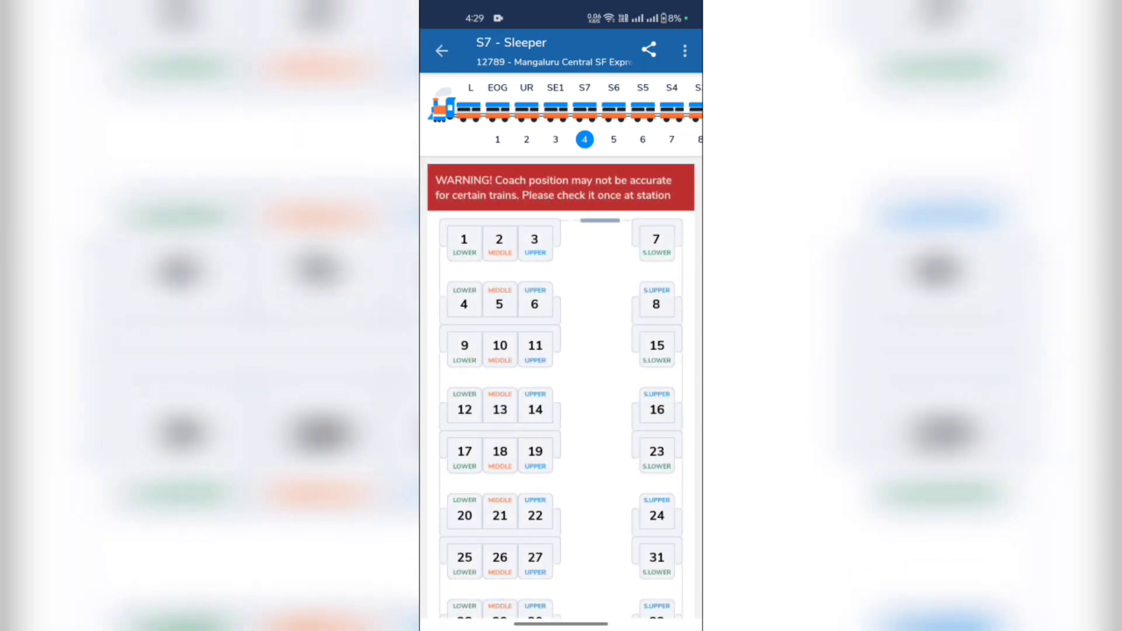
scroll(562, 112, right, 10)
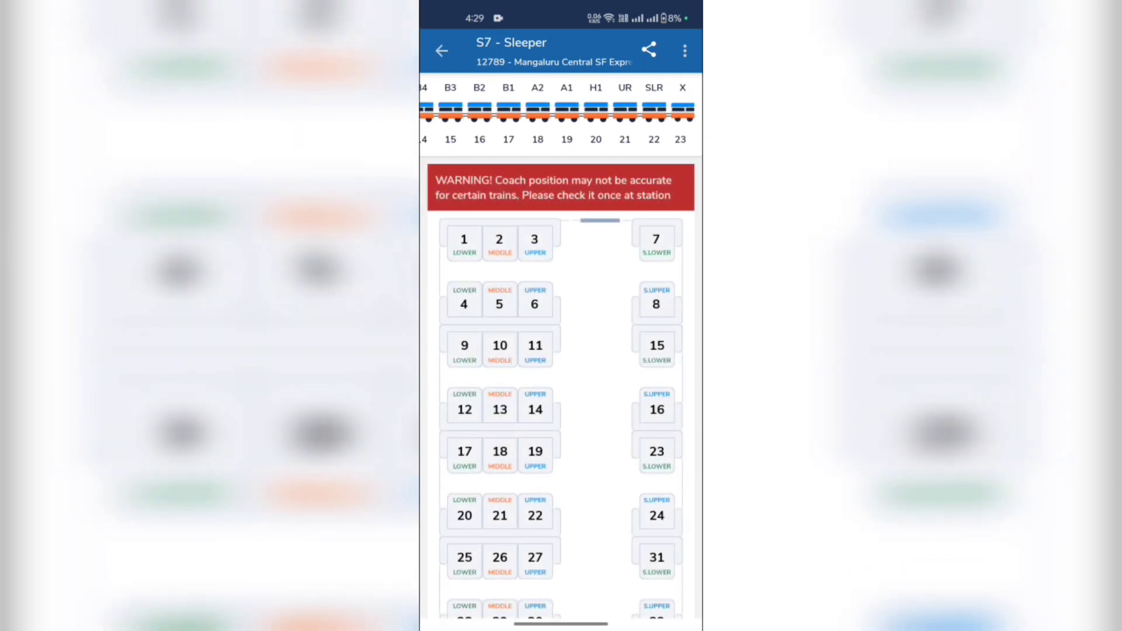
scroll(561, 112, left, 10)
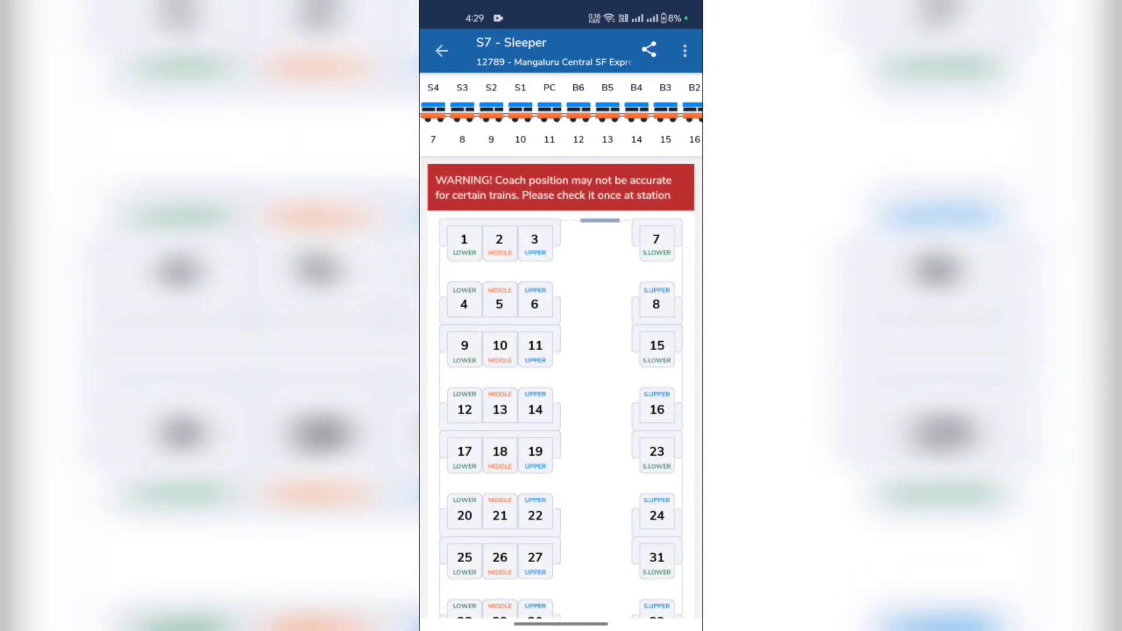
scroll(562, 113, left, 3)
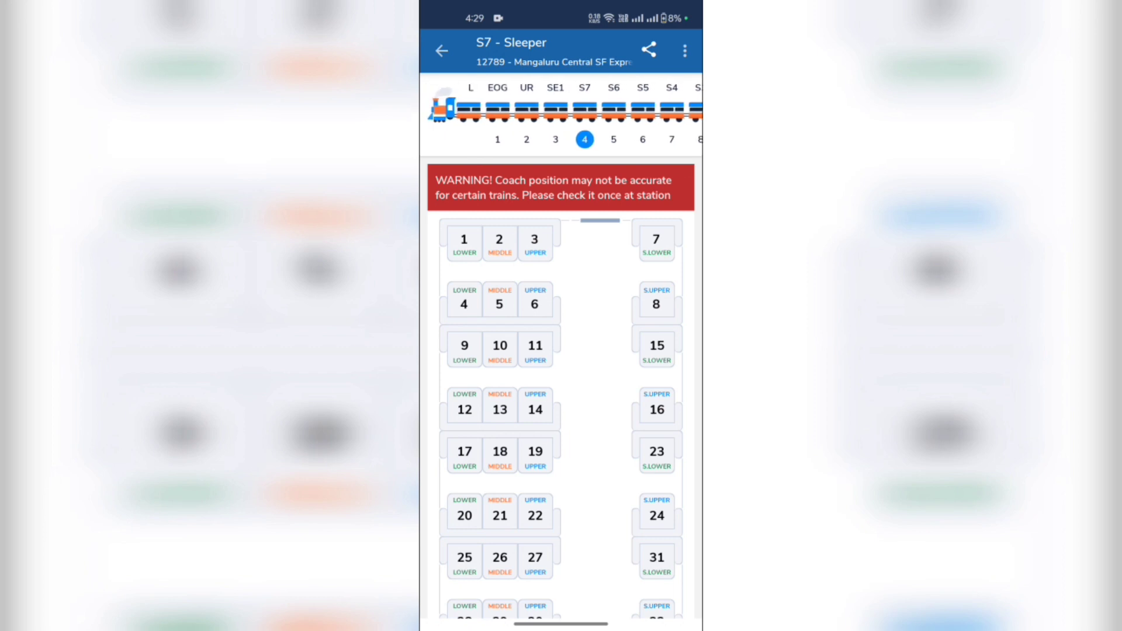
drag(701, 264, 649, 263)
scroll(561, 351, up, 5)
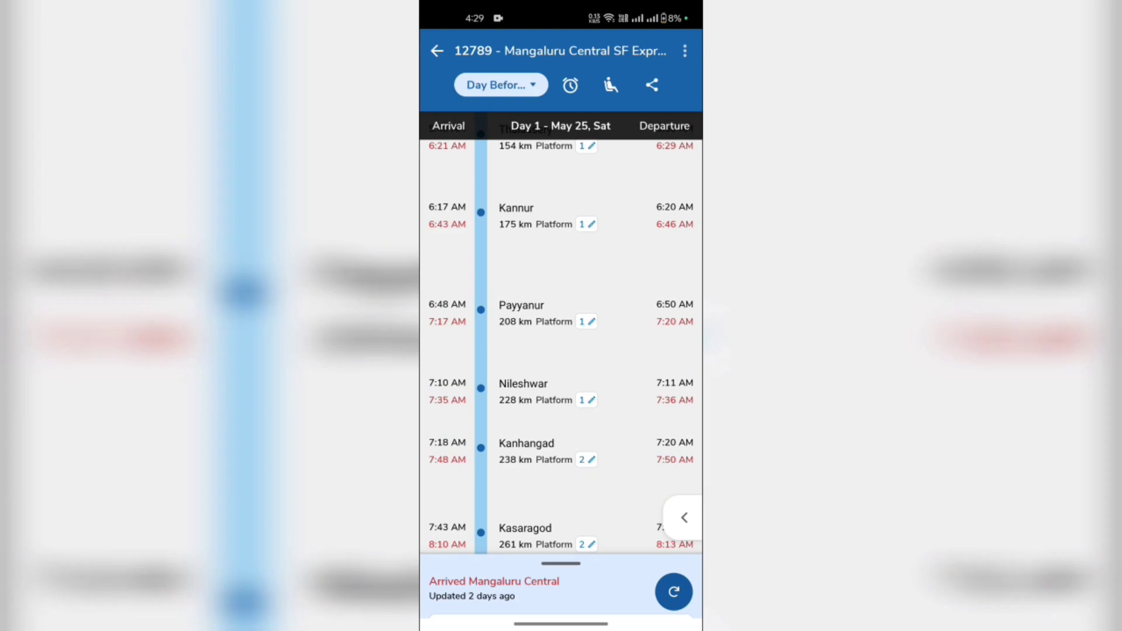
key(Escape)
scroll(561, 351, up, 3)
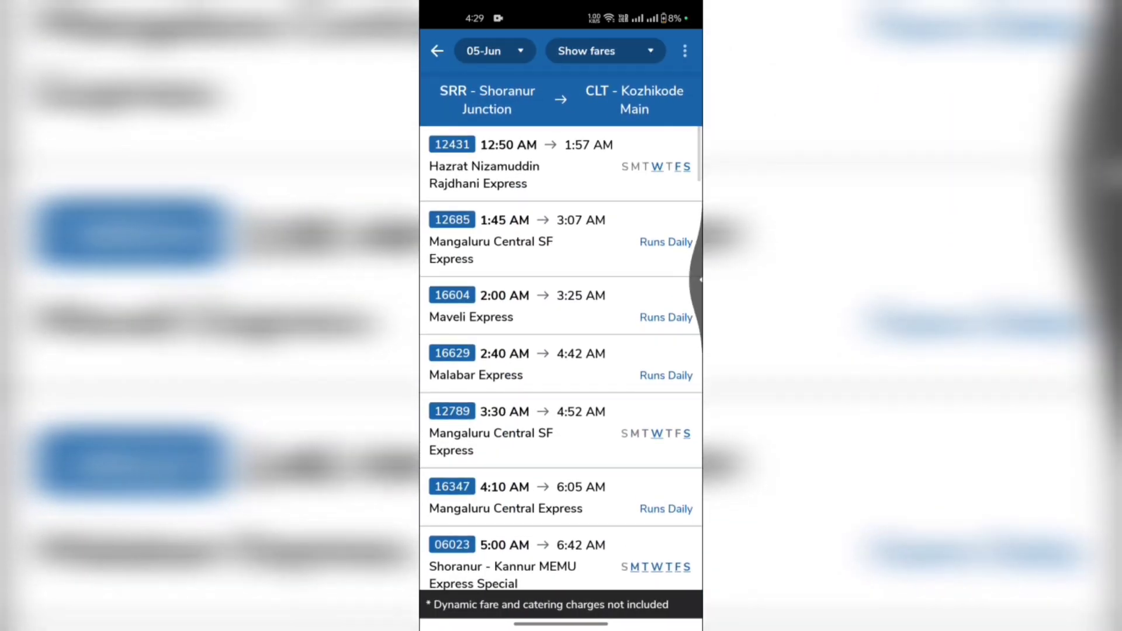
drag(701, 263, 667, 264)
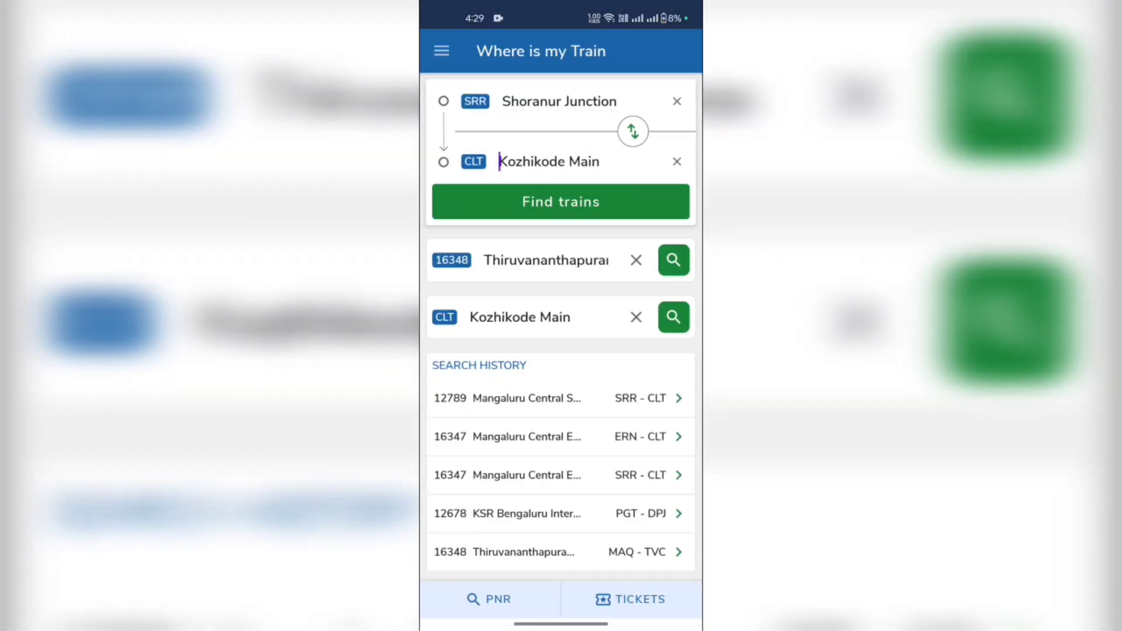
Visit the Tickets booking form for the route, then swipe back to the home search
click(630, 599)
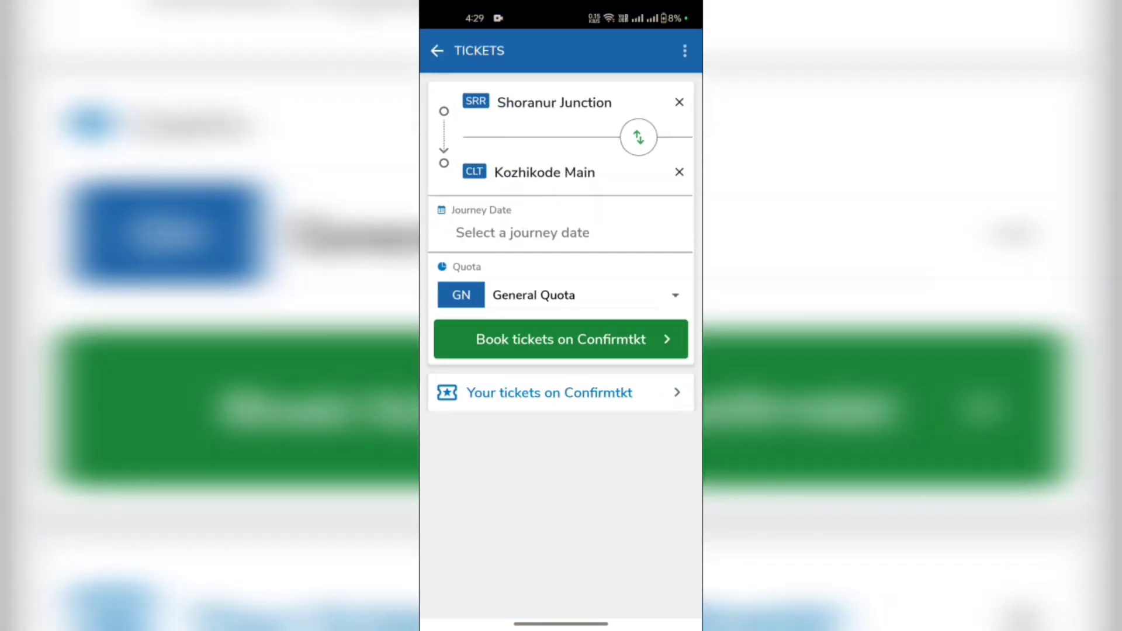
drag(702, 305, 675, 305)
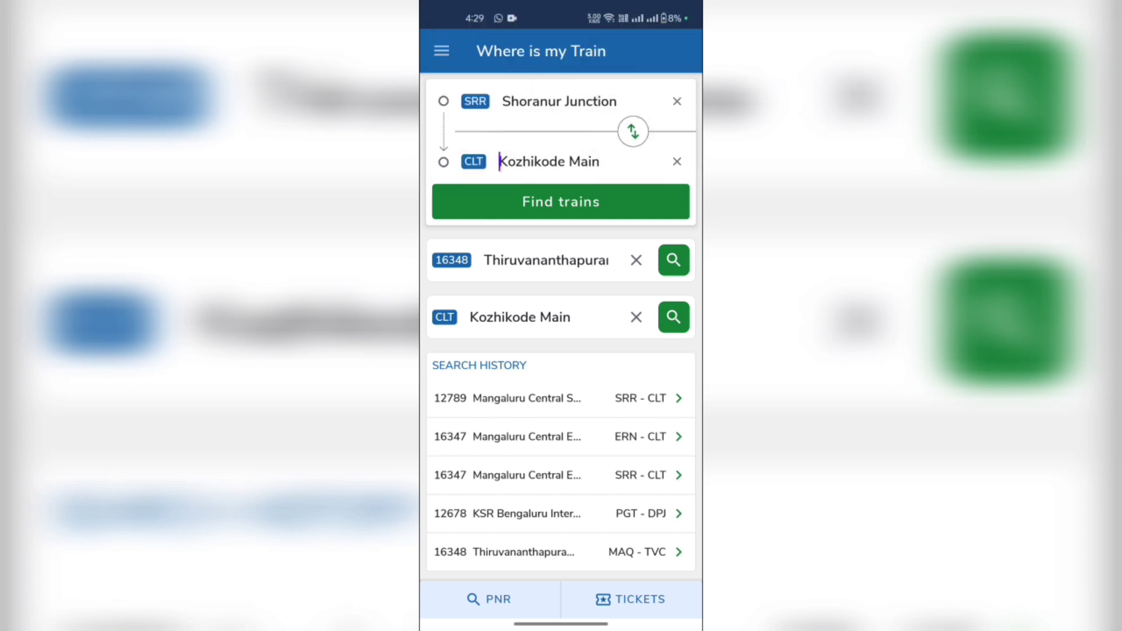
drag(702, 265, 680, 265)
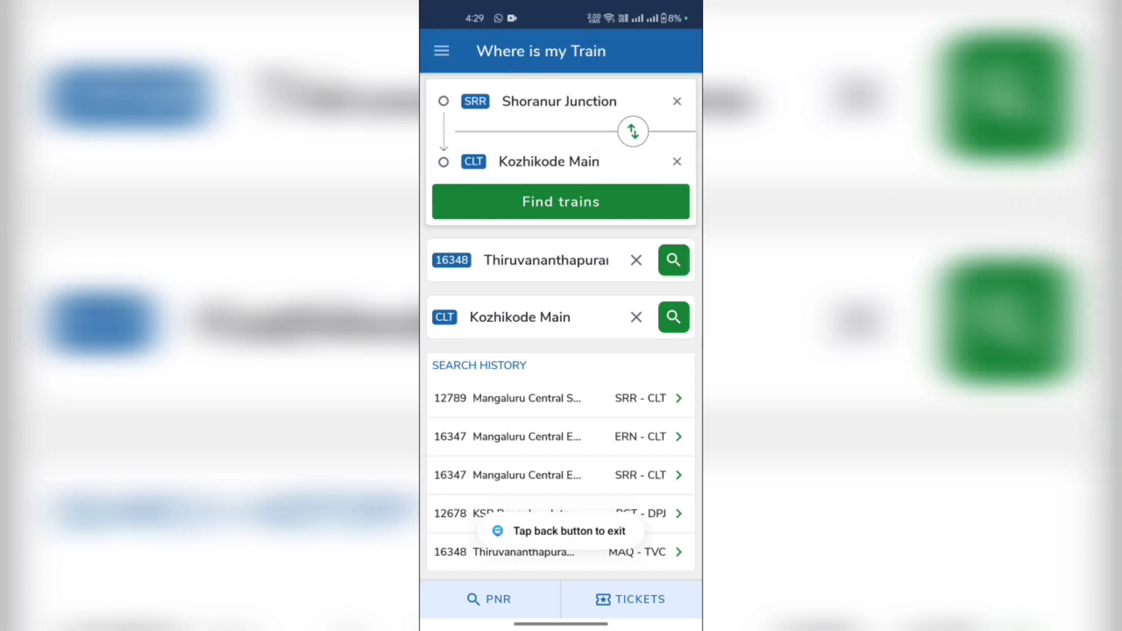
Find SRR–CLT trains, show SL Sleeper fares (₹145–₹175), then return to the home search
click(561, 202)
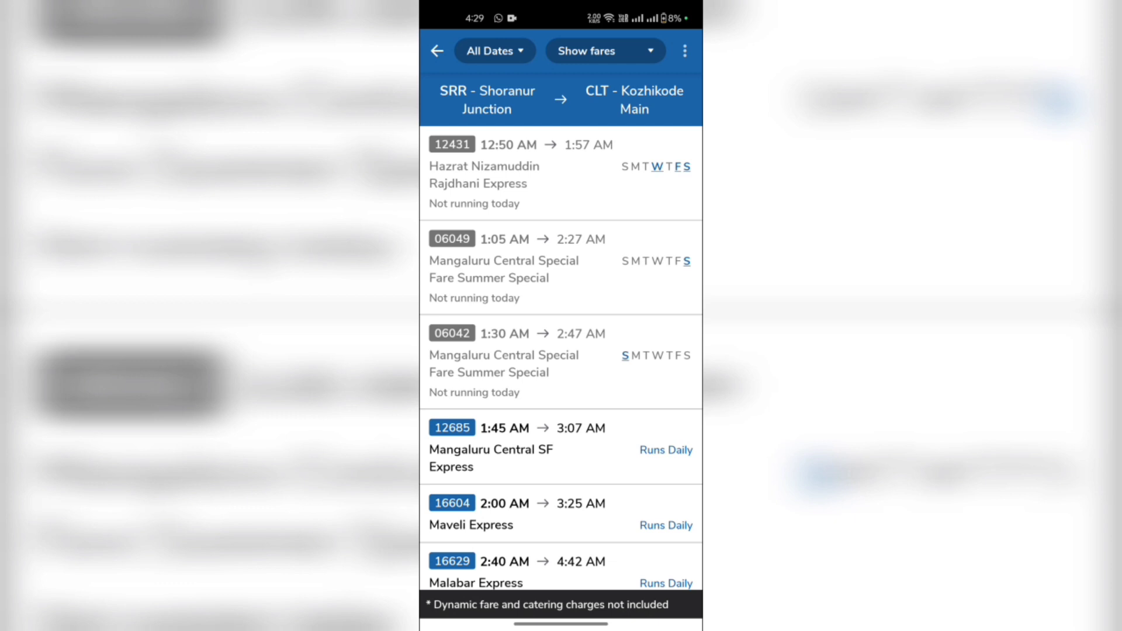
click(586, 50)
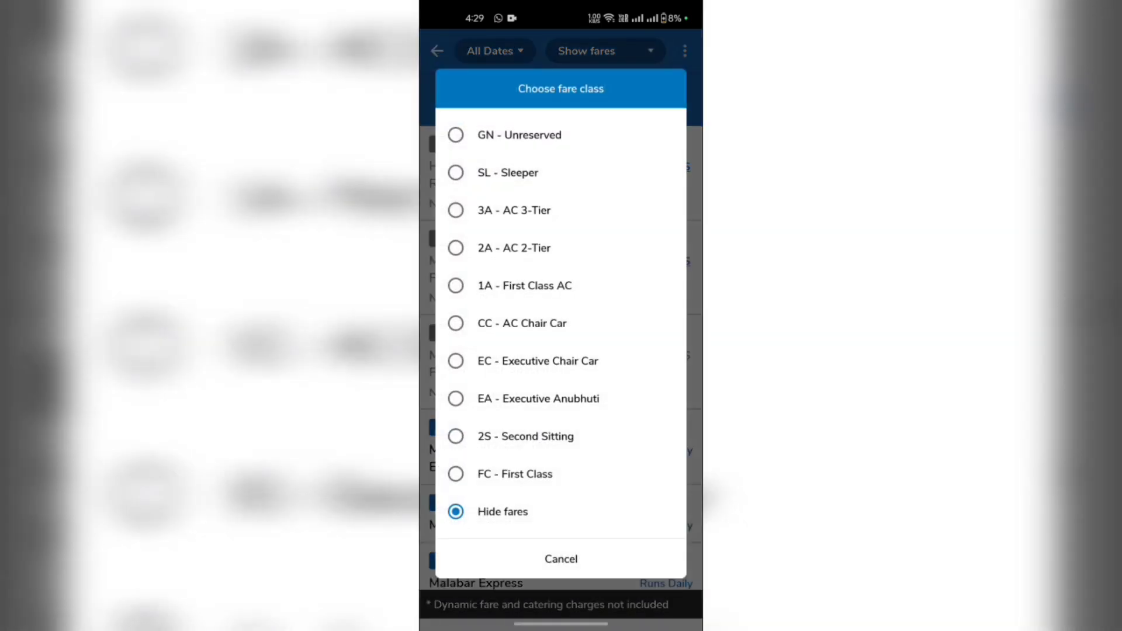
click(508, 170)
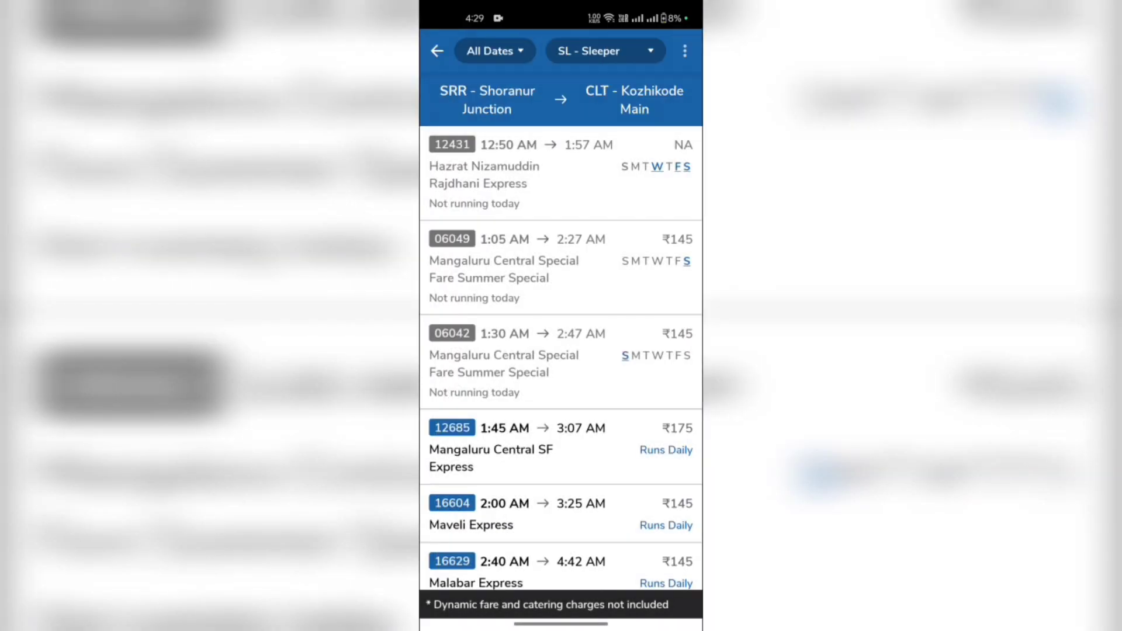
scroll(561, 350, down, 3)
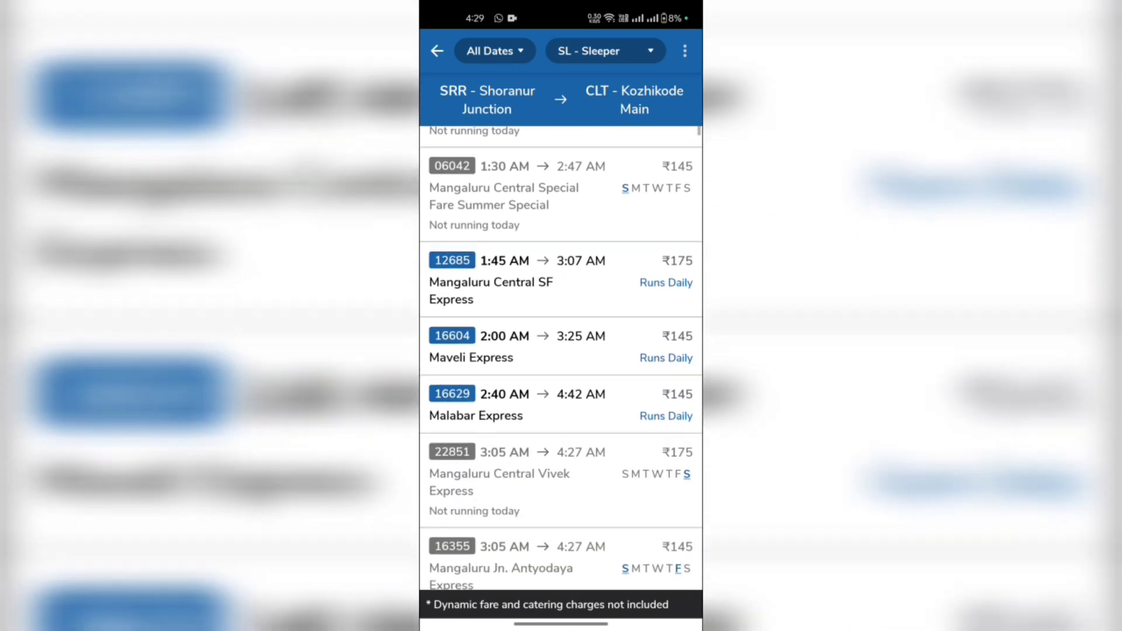
scroll(561, 351, down, 3)
scroll(561, 350, down, 3)
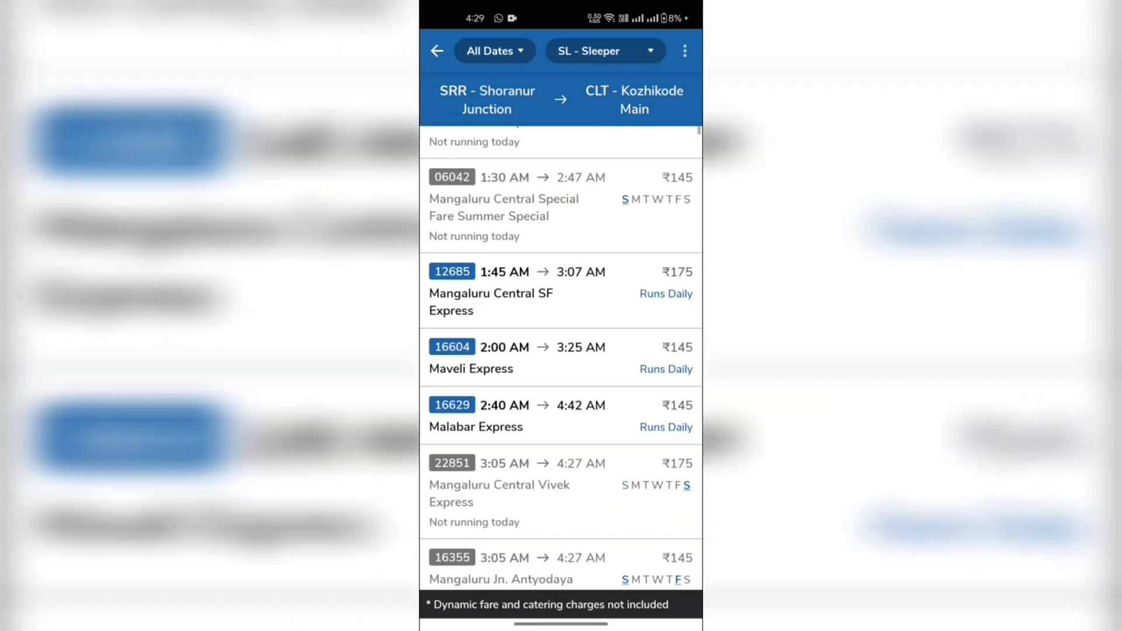
scroll(561, 352, up, 2)
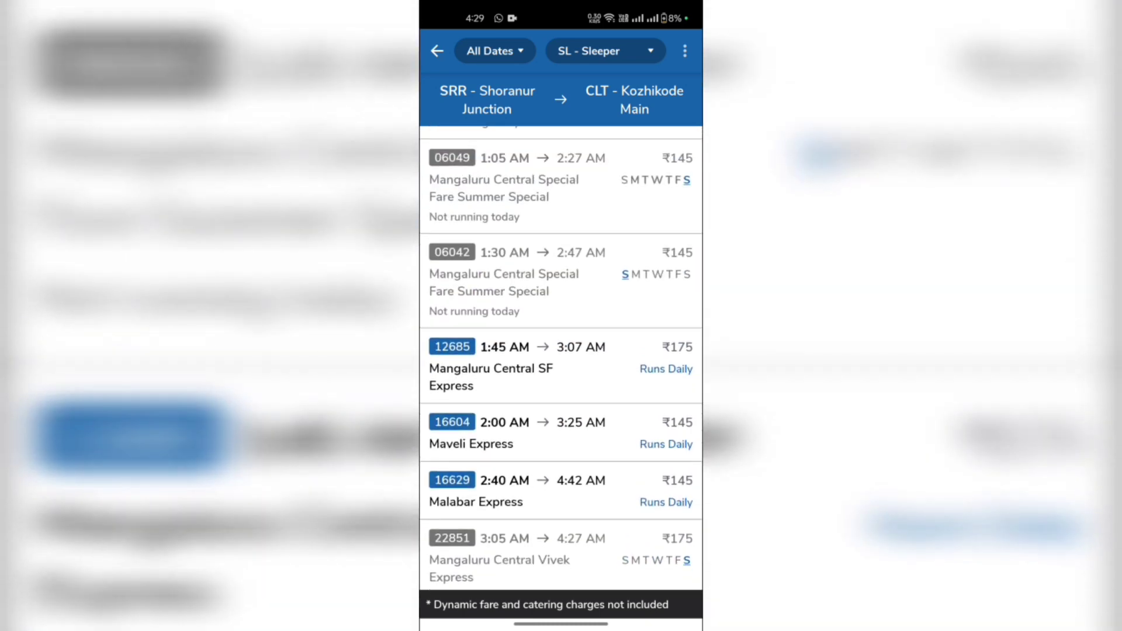
scroll(561, 350, up, 2)
key(Escape)
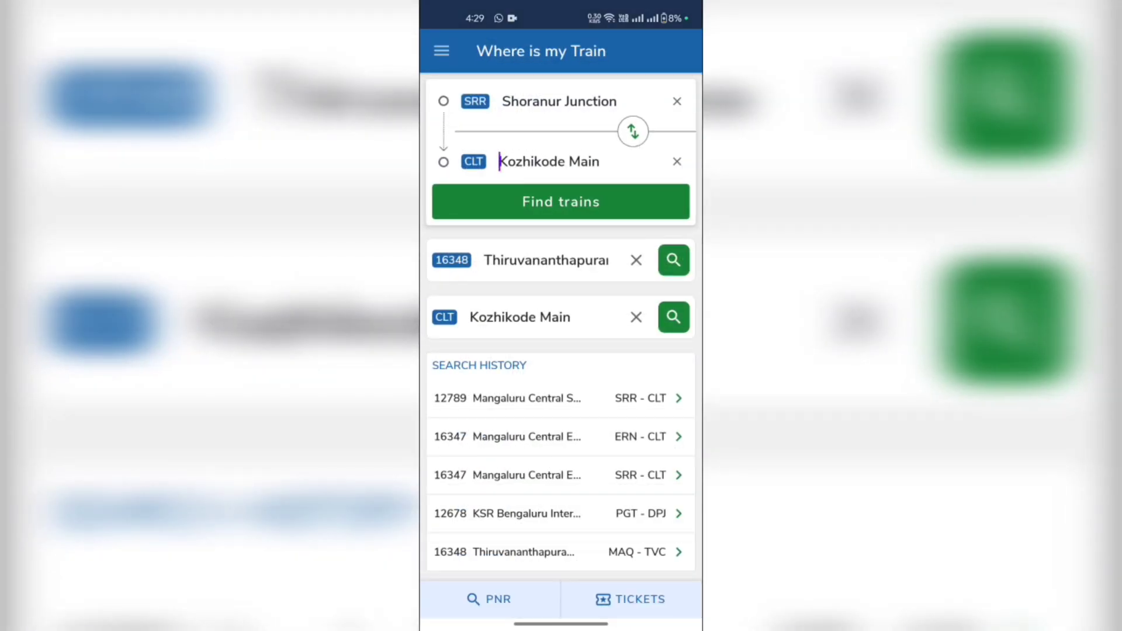
click(490, 599)
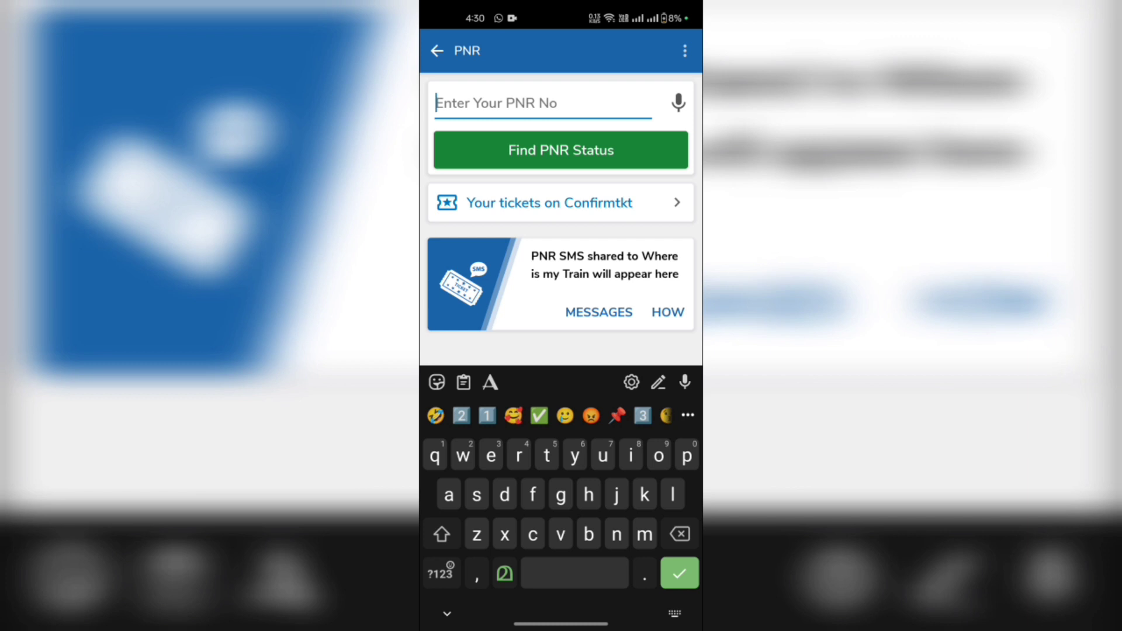
drag(702, 307, 666, 307)
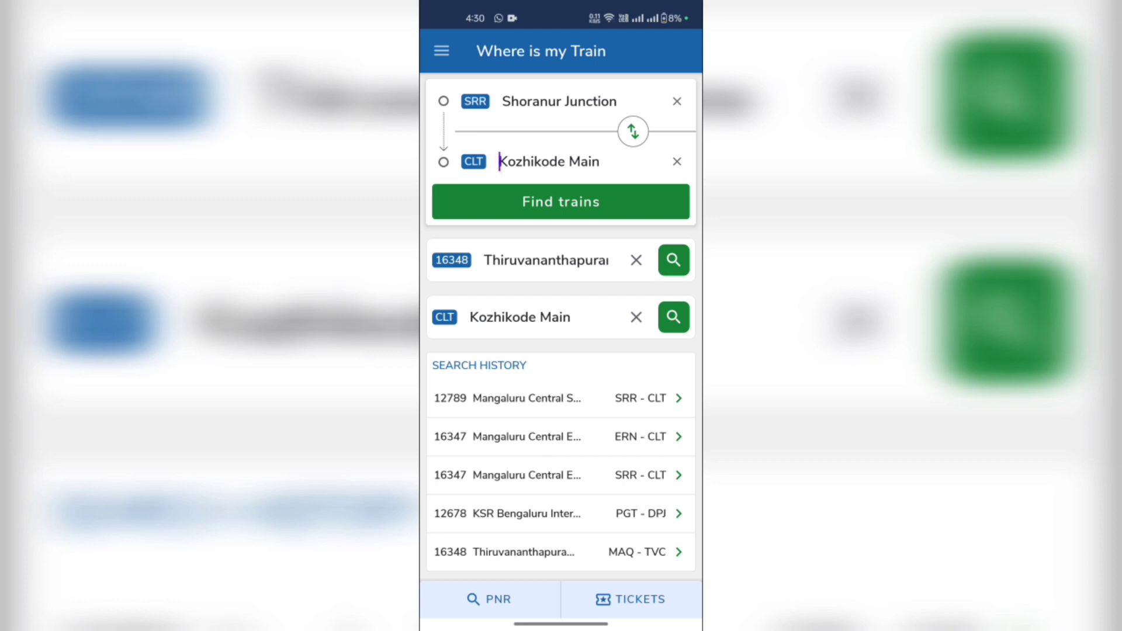
drag(701, 307, 667, 306)
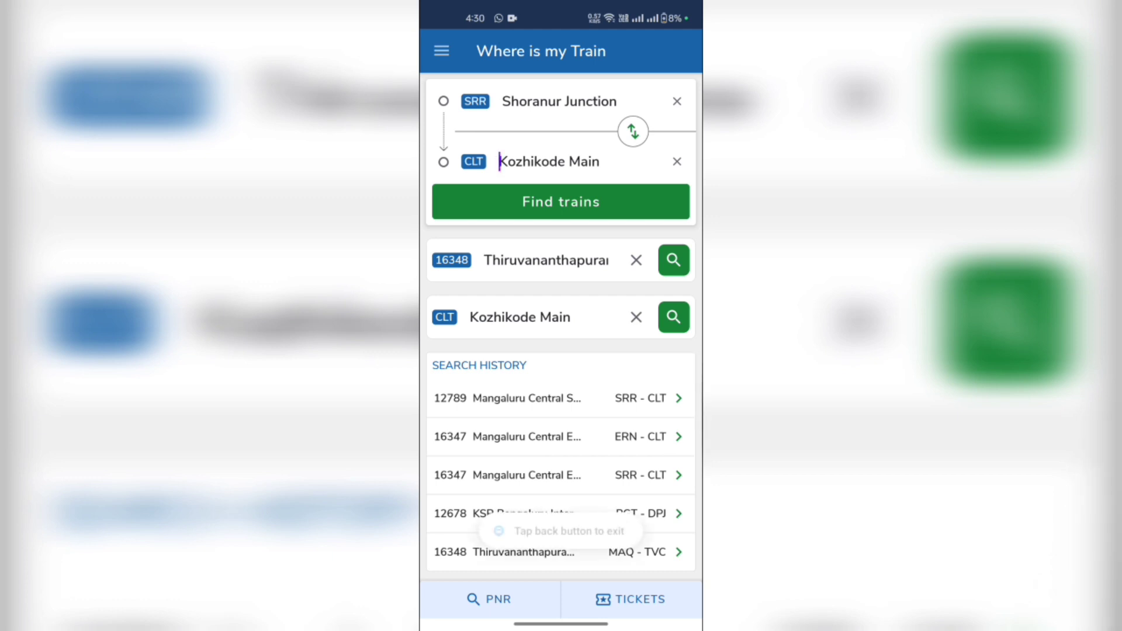